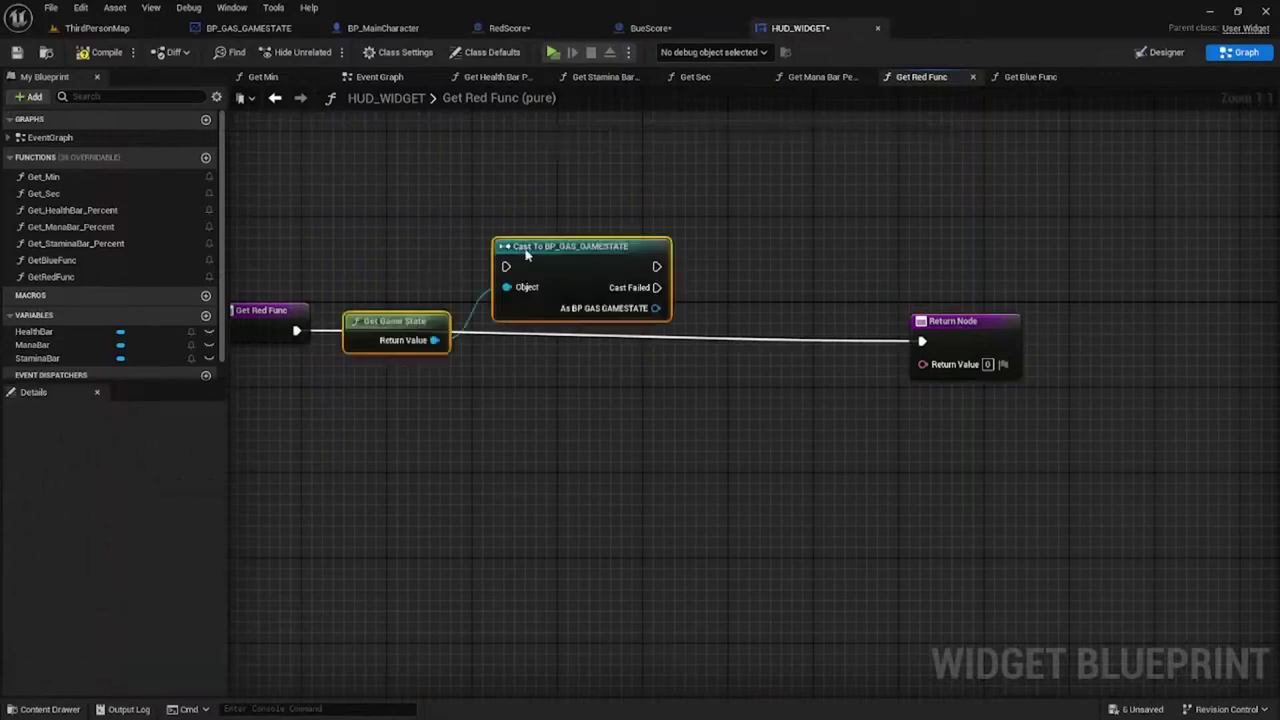
Place the Cast To BP_GAS_GAMESTATE and Get Game State nodes beside the Get Red Func entry and wire the entry's execution into the cast
left_click_drag(527, 255, 464, 308)
left_click_drag(296, 330, 442, 321)
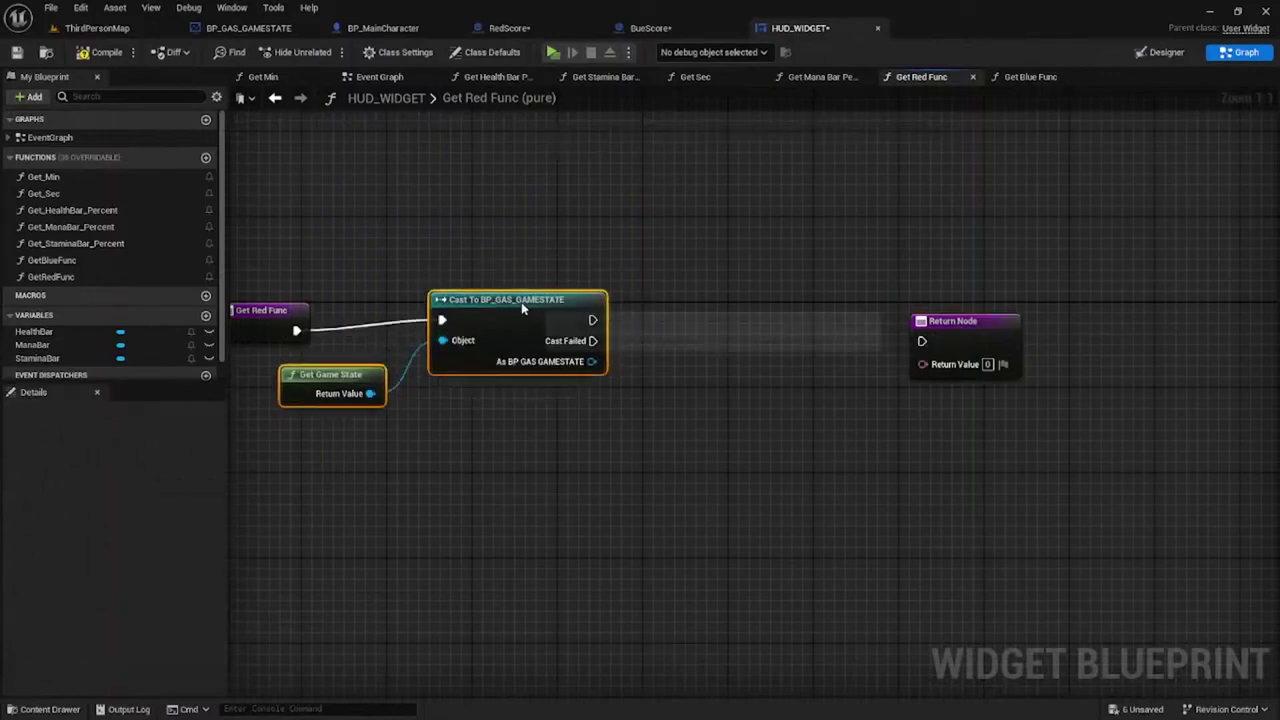
left_click(937, 322)
Get Red Score from the cast's game state output and return it as text from Get Red Func, with the cast's execution wired to the Return Node
left_click_drag(592, 361, 662, 452)
type("ge")
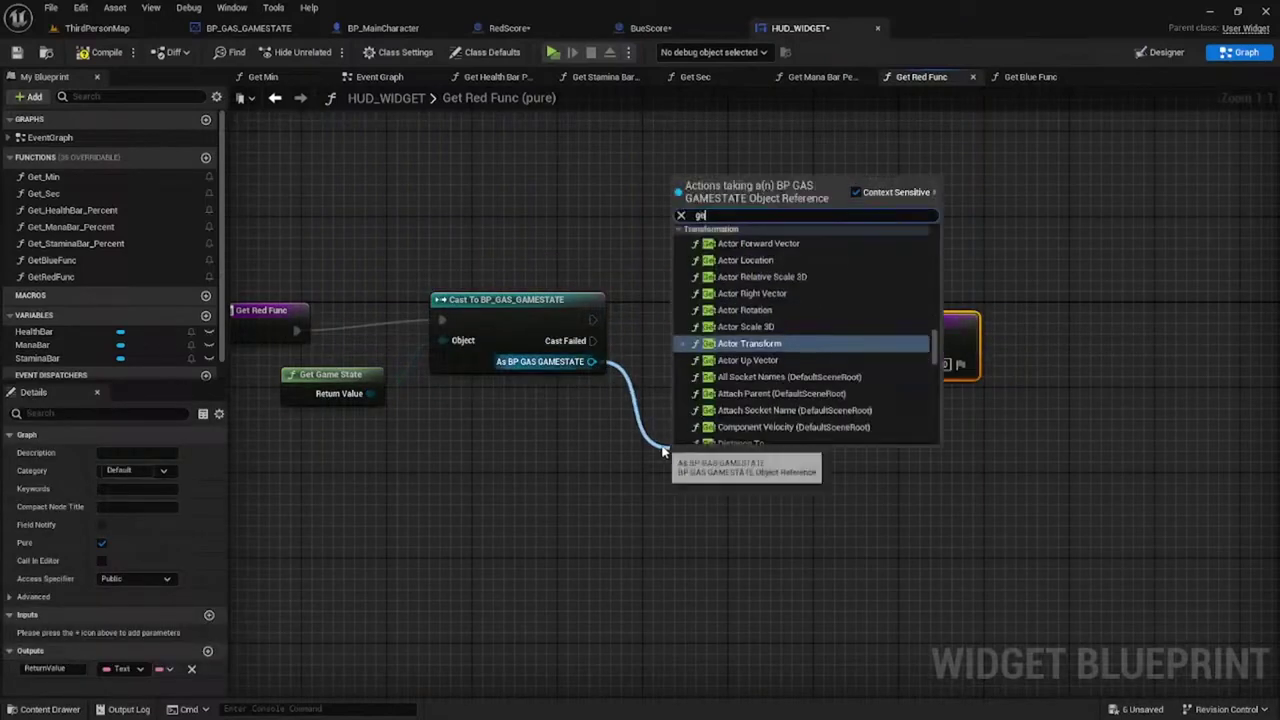
type("t t")
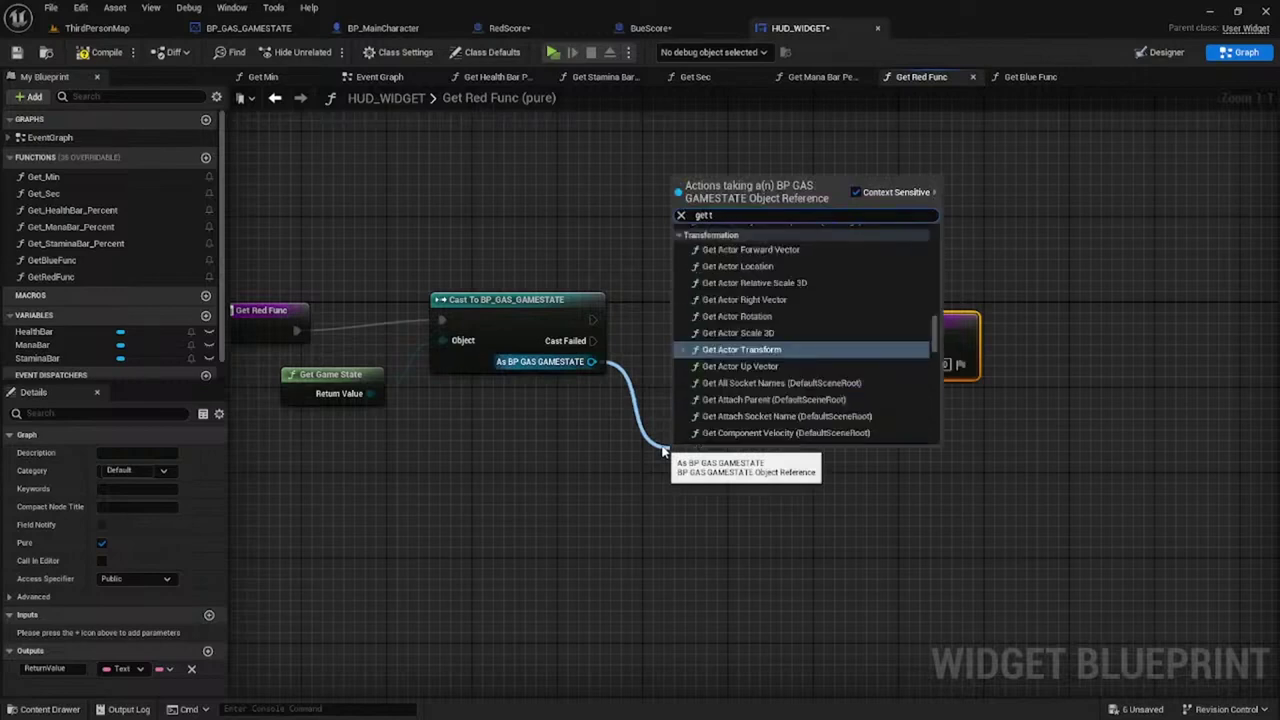
key("BackSpace")
type("redscore")
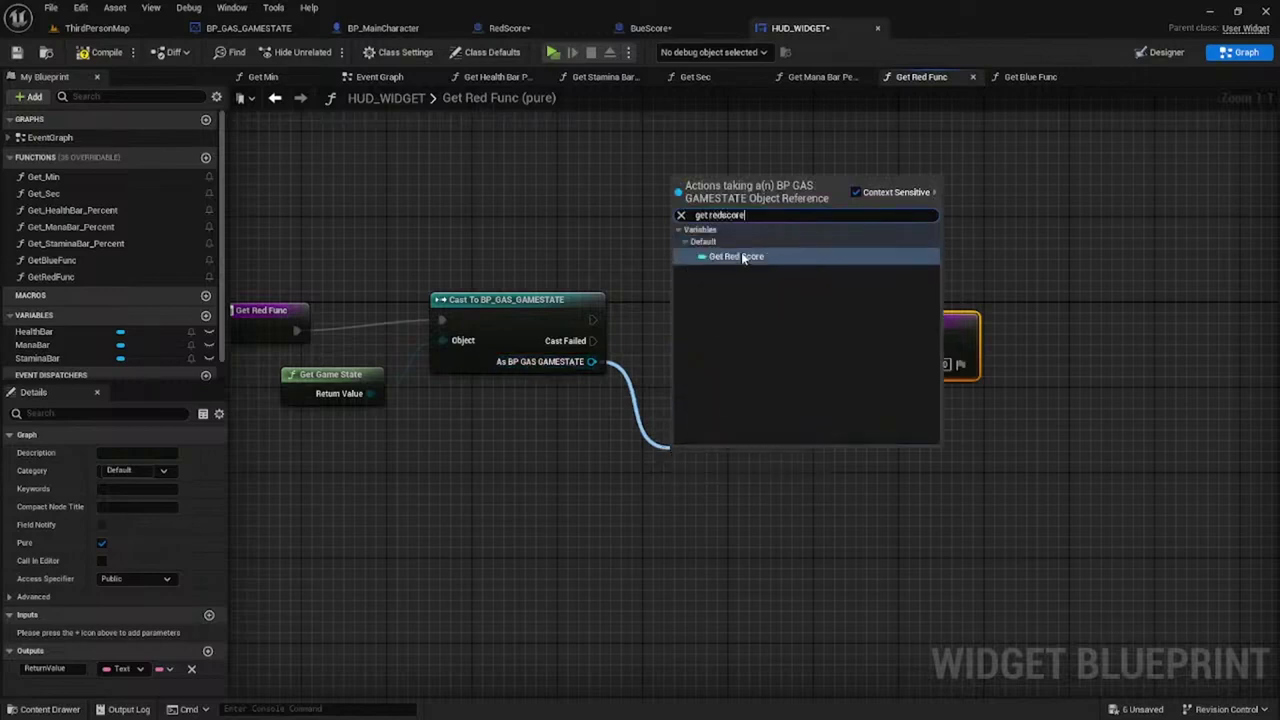
left_click(743, 257)
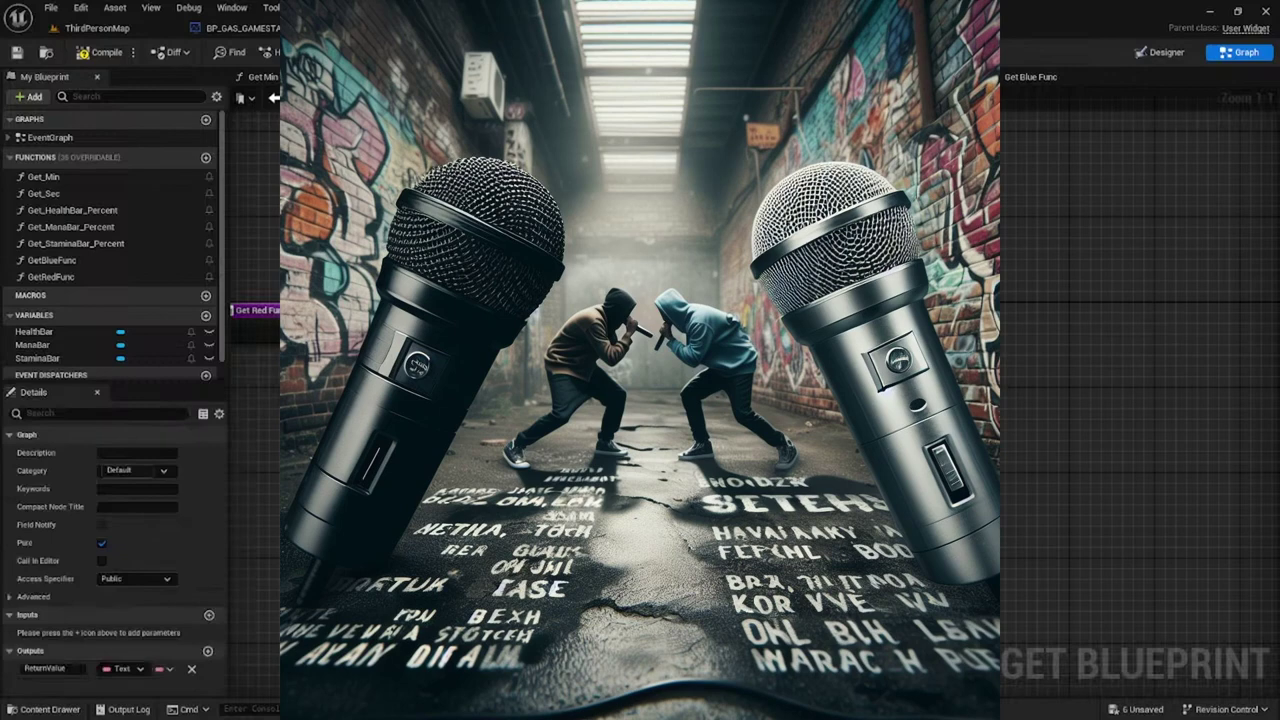
scroll(640, 360, "down", 2)
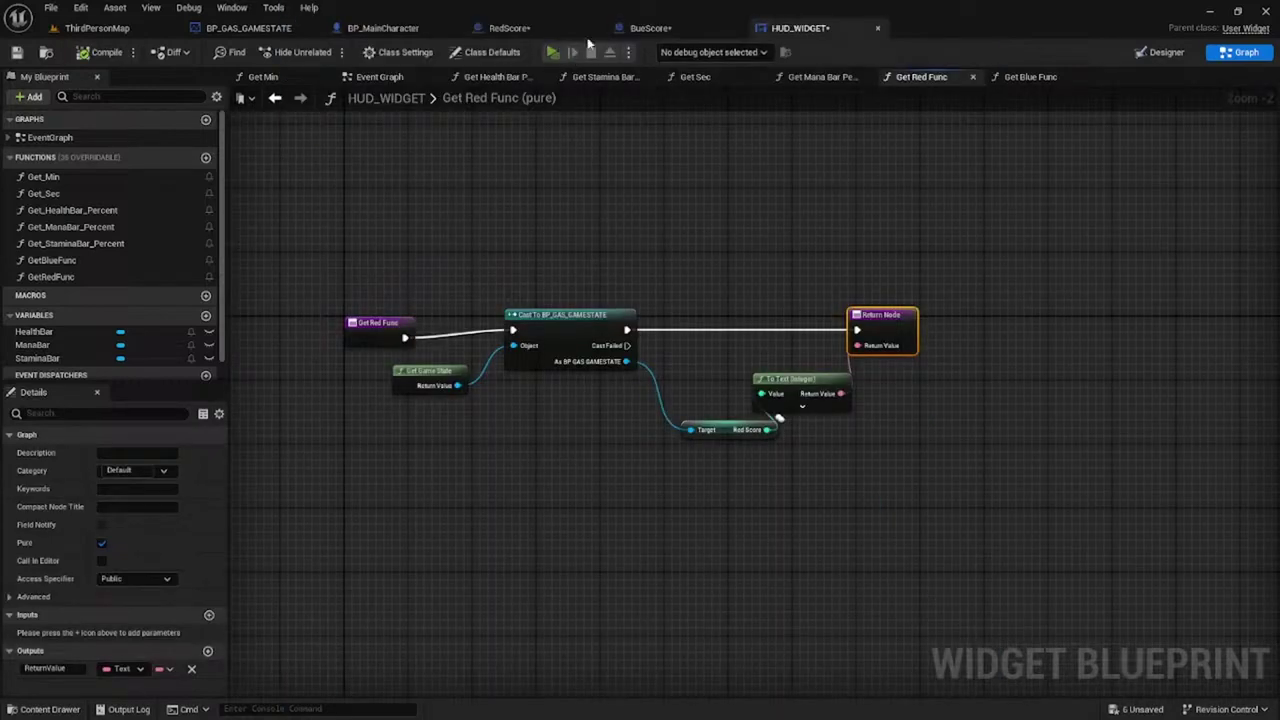
Launch the multiplayer play preview and maximize the server's game window
left_click(554, 52)
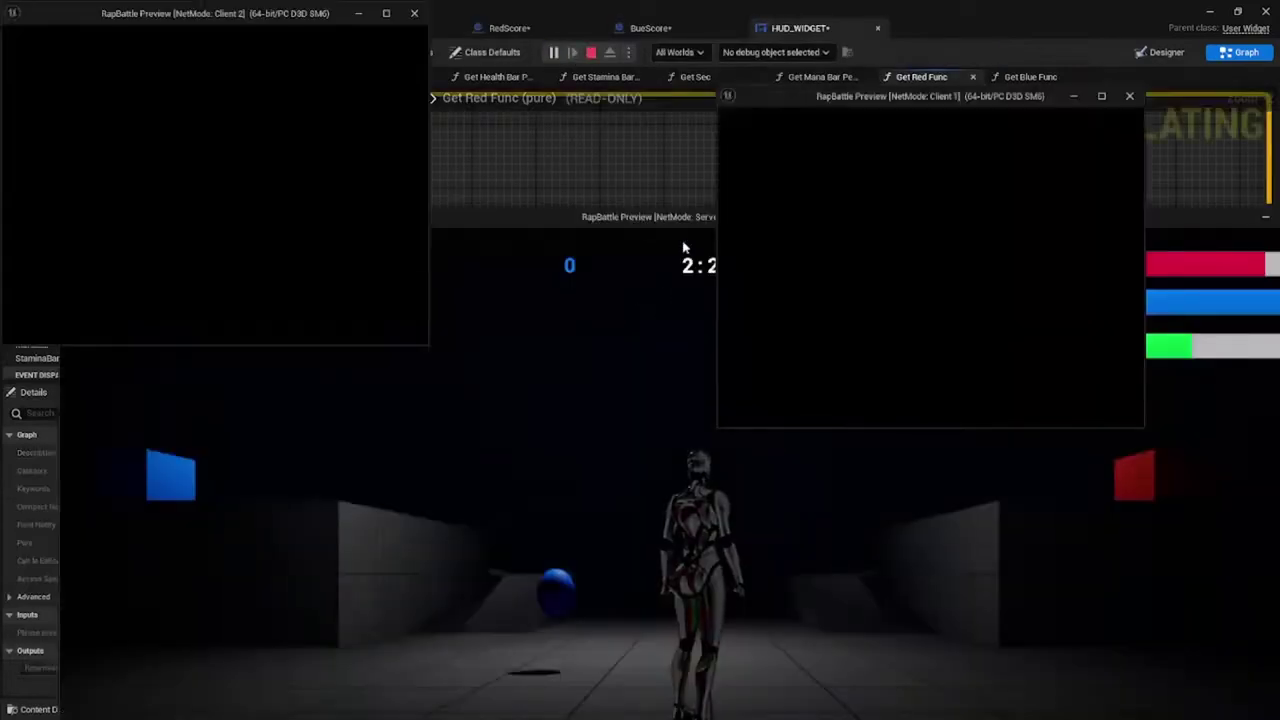
left_click_drag(677, 226, 602, 196)
double_click(602, 197)
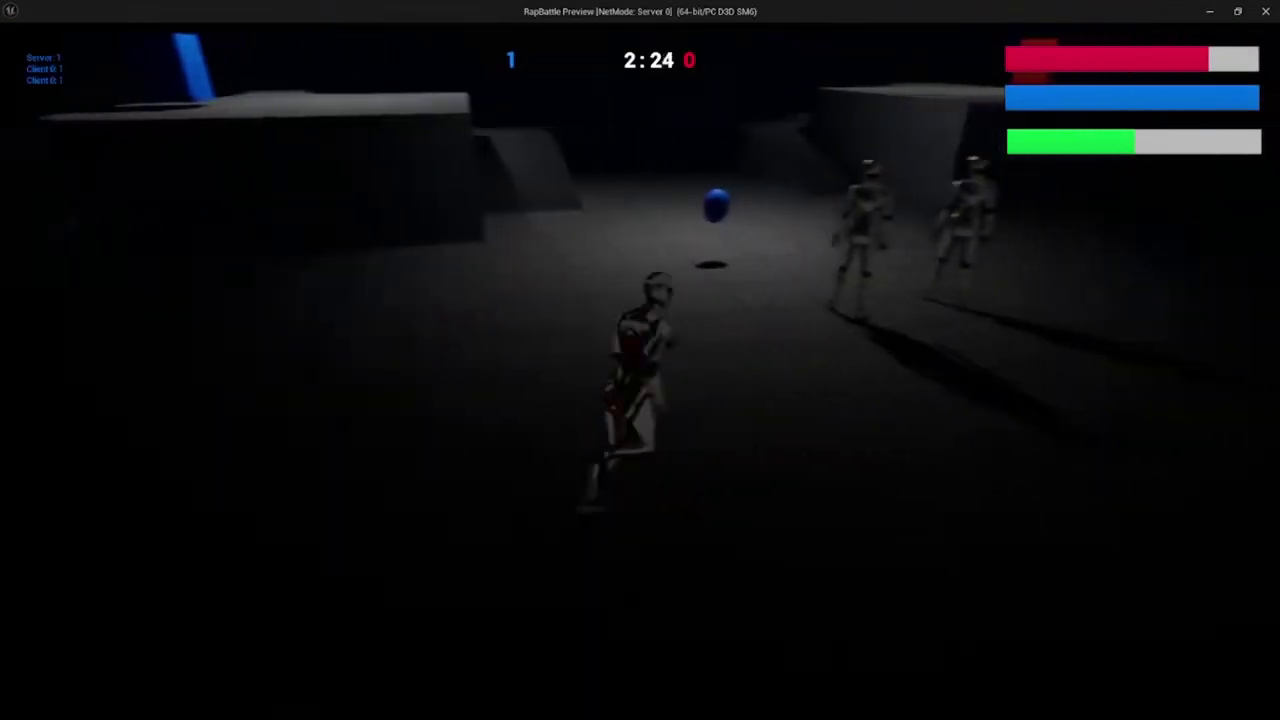
Run and jump the character around the arena to check the blue and red scores on the HUD
key("d")
key("a")
key("w")
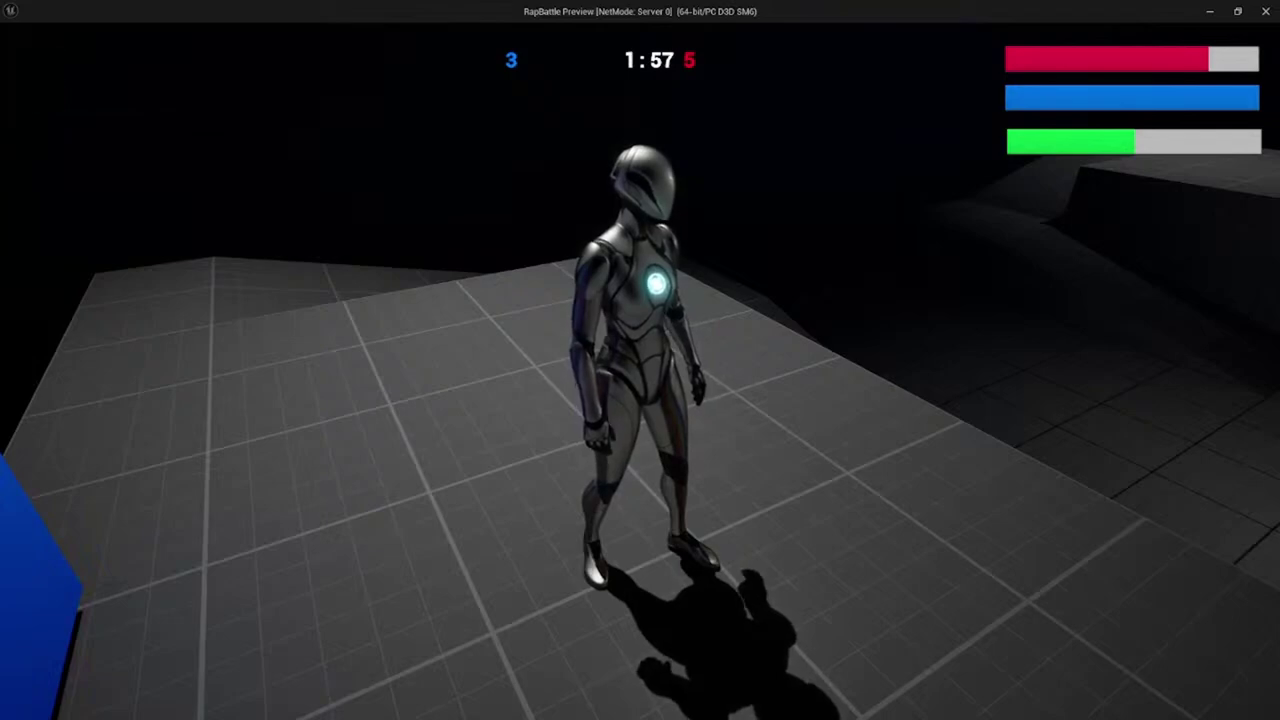
key("w")
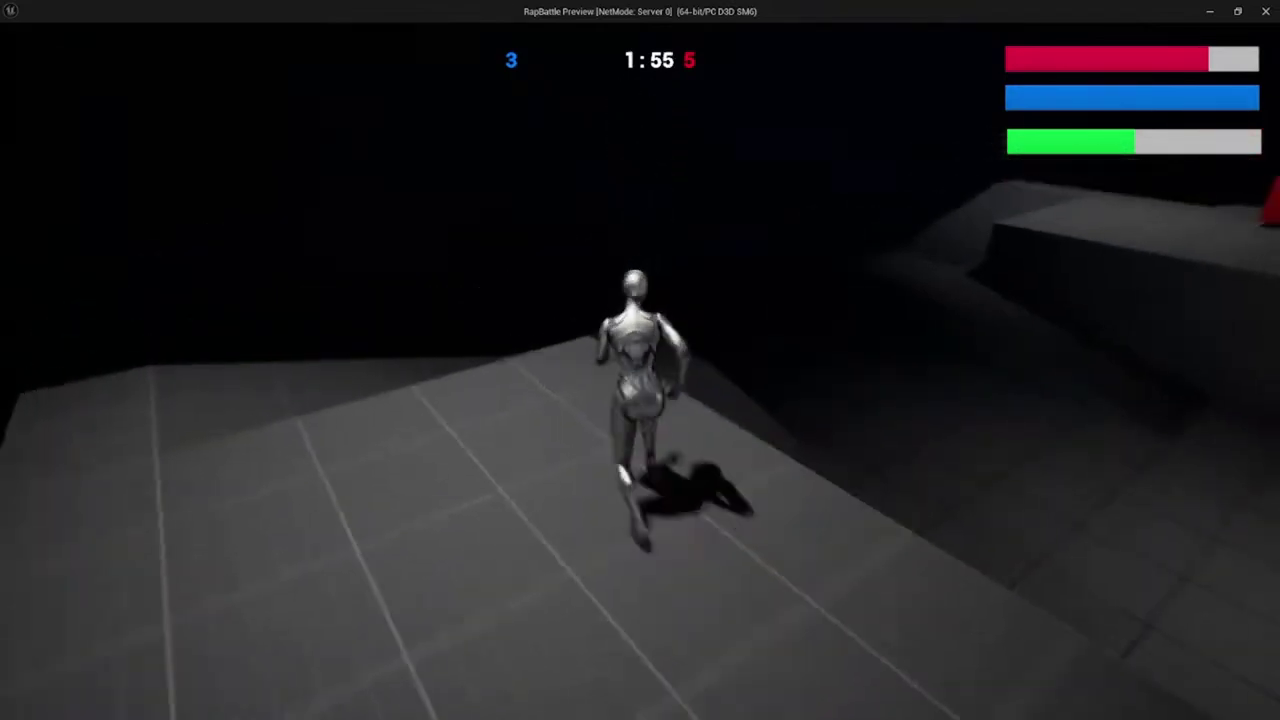
key("w")
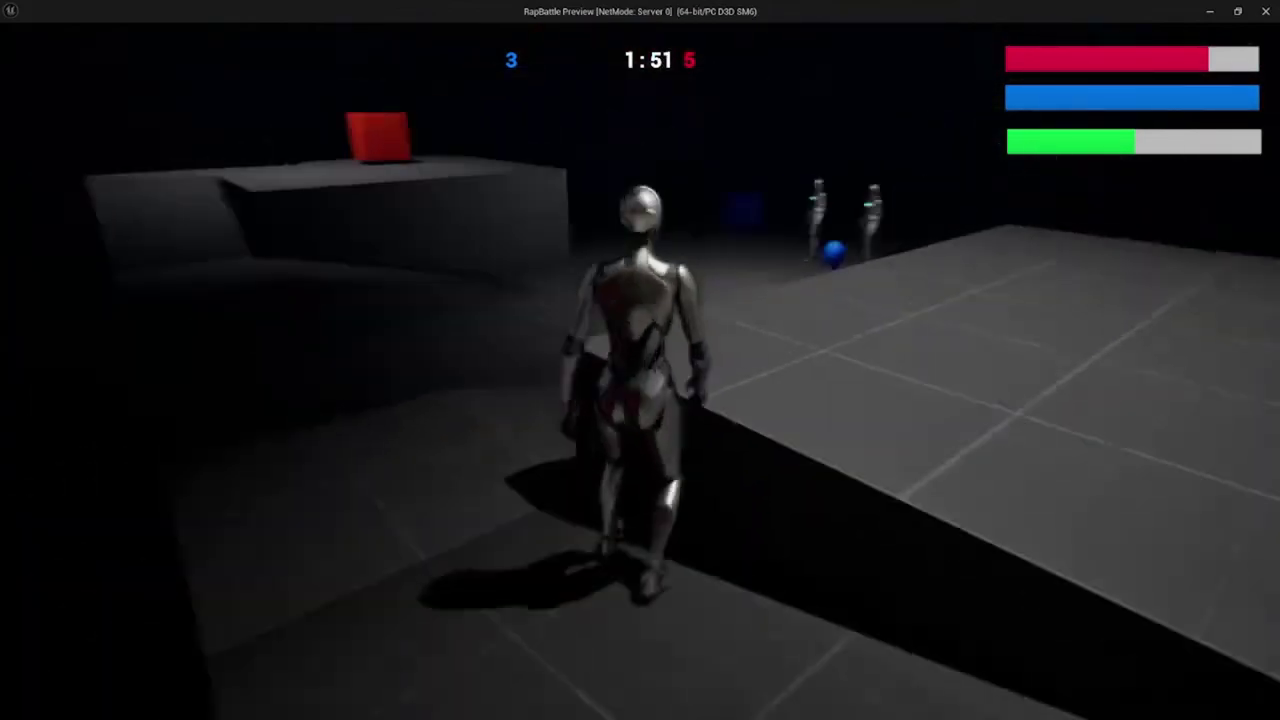
key("d")
key("space")
key("w")
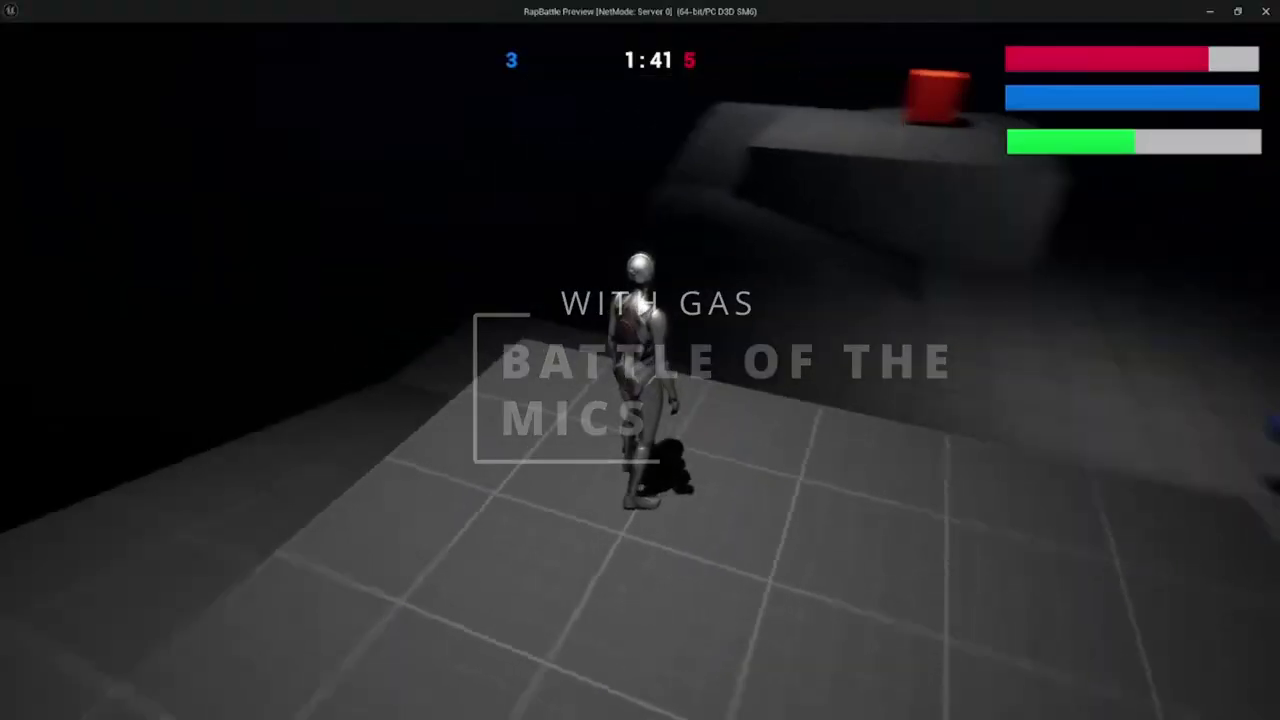
key("w")
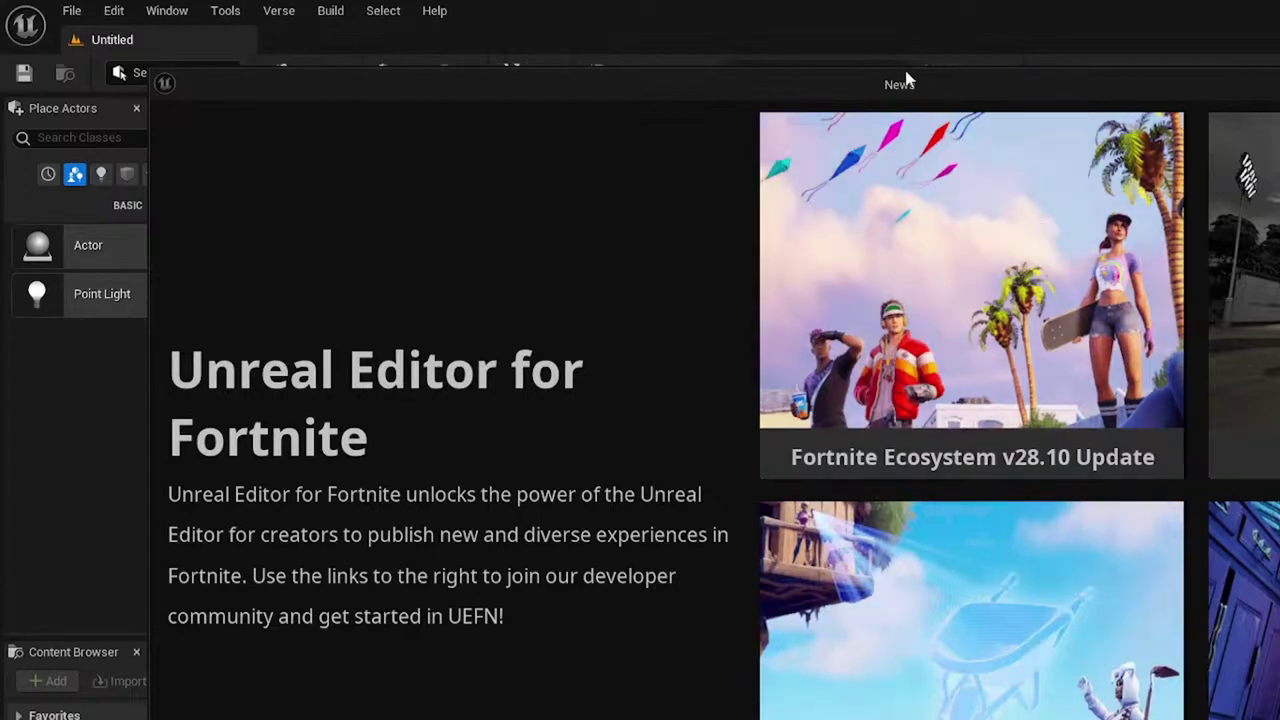
left_click_drag(906, 78, 865, 129)
left_click_drag(1180, 138, 1217, 65)
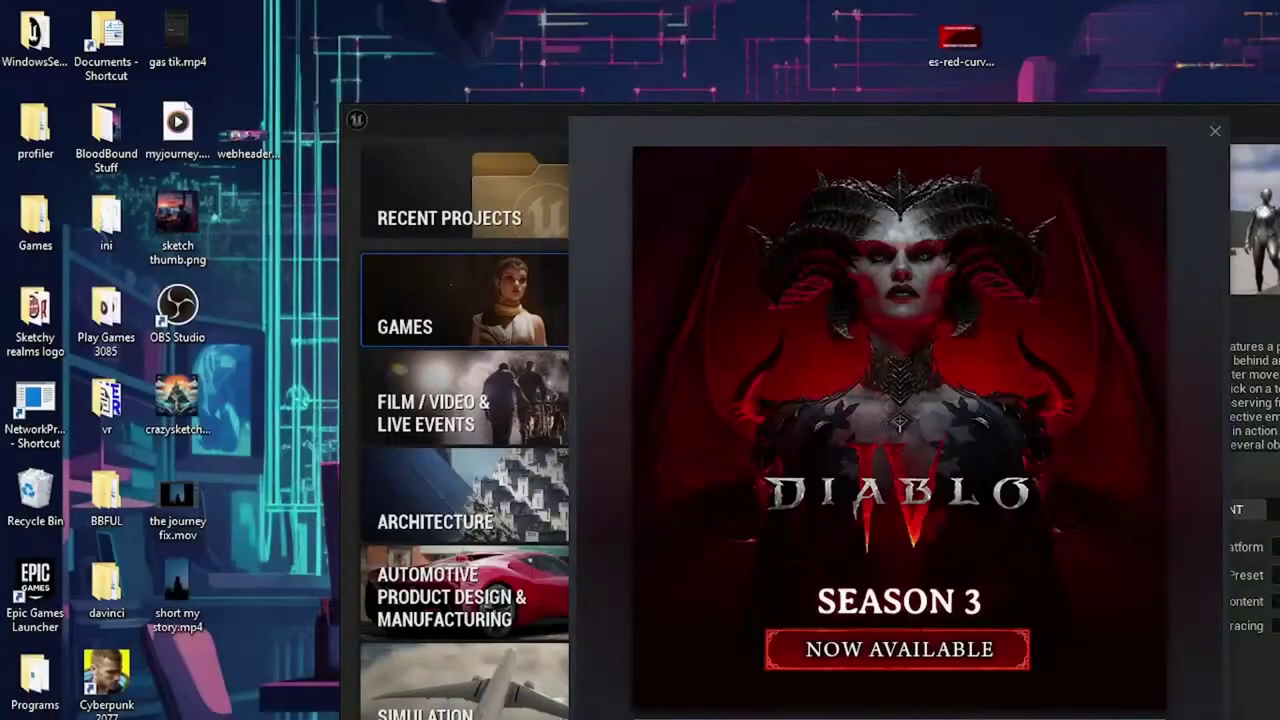
Close the Diablo IV promotion in Steam and search the store for "rap battle"
left_click(1215, 131)
left_click(1232, 264)
type("rap")
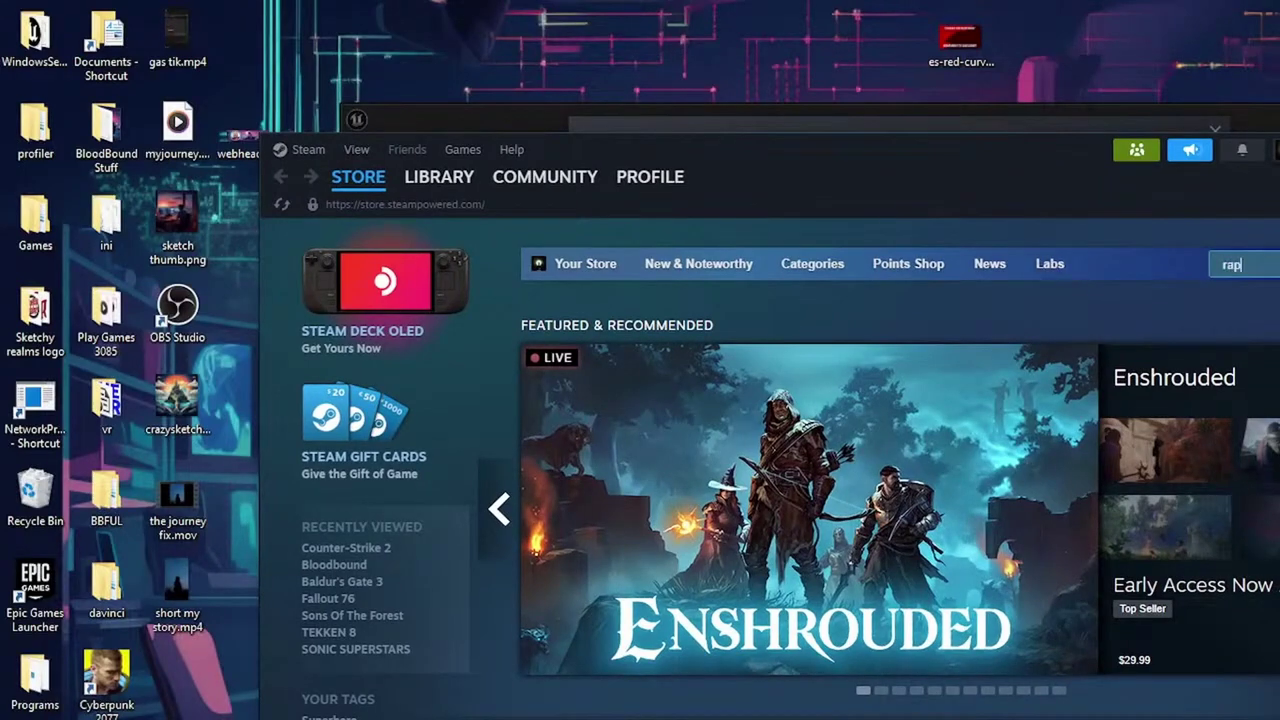
type(" battle")
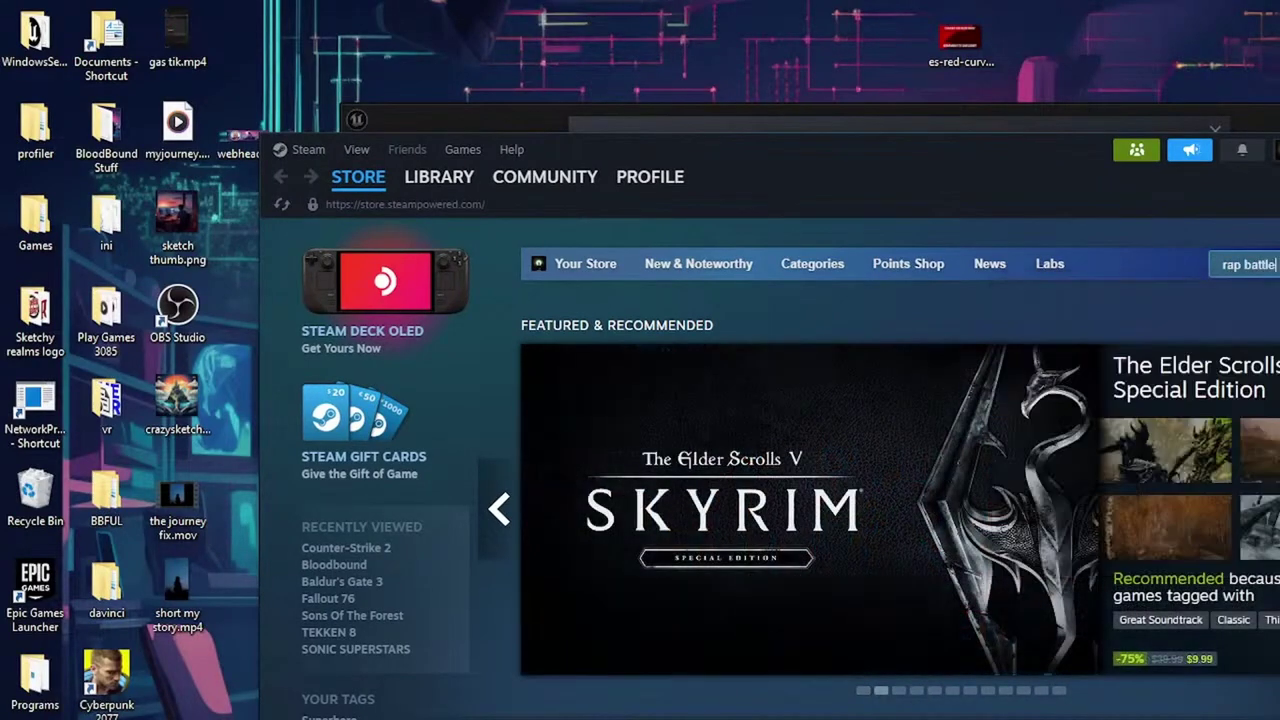
Replace the store search with "rap" and browse the results
key("BackSpace")
key("BackSpace")
key("BackSpace")
key("BackSpace")
key("BackSpace")
key("BackSpace")
key("BackSpace")
key("BackSpace")
key("BackSpace")
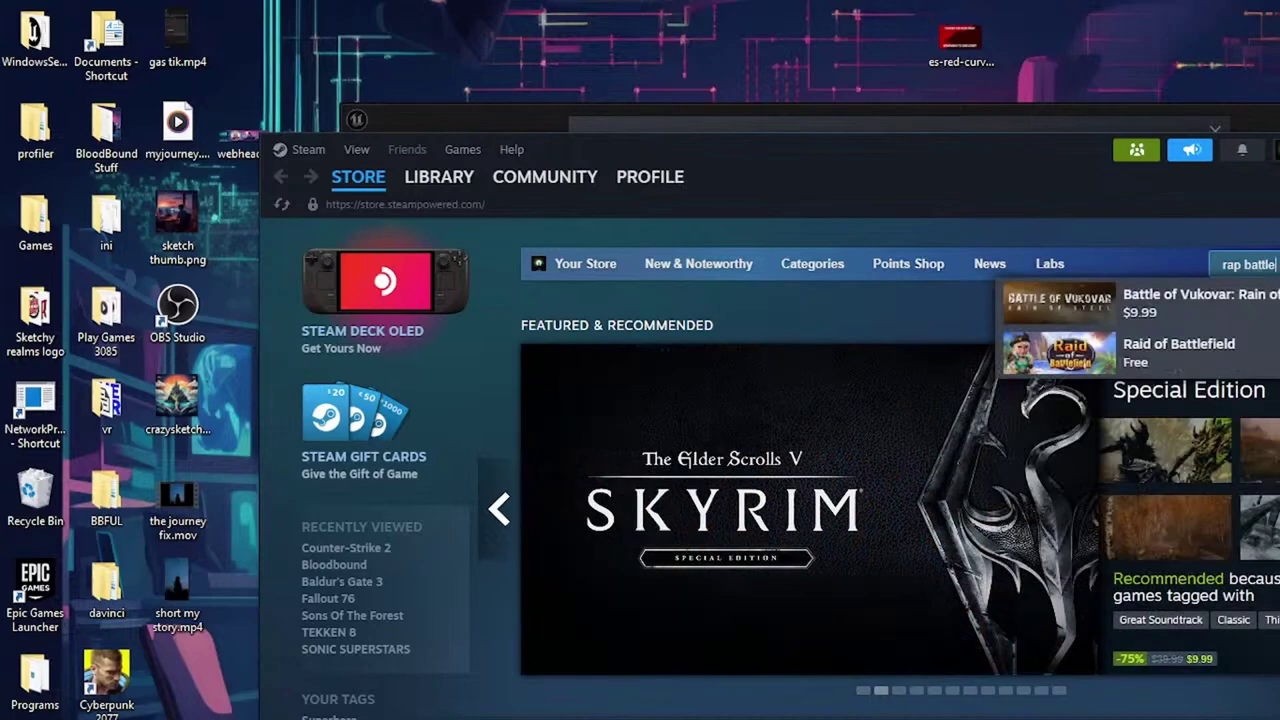
type("ap")
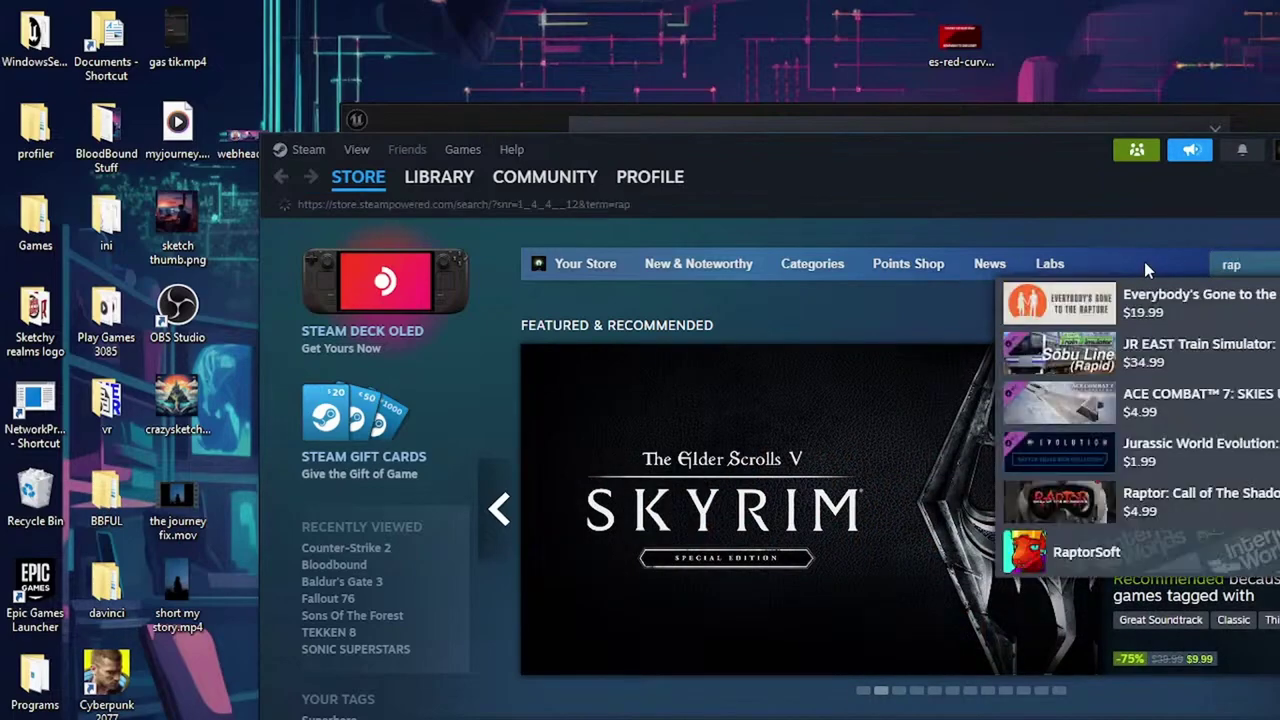
key("Return")
scroll(836, 518, "down", 7)
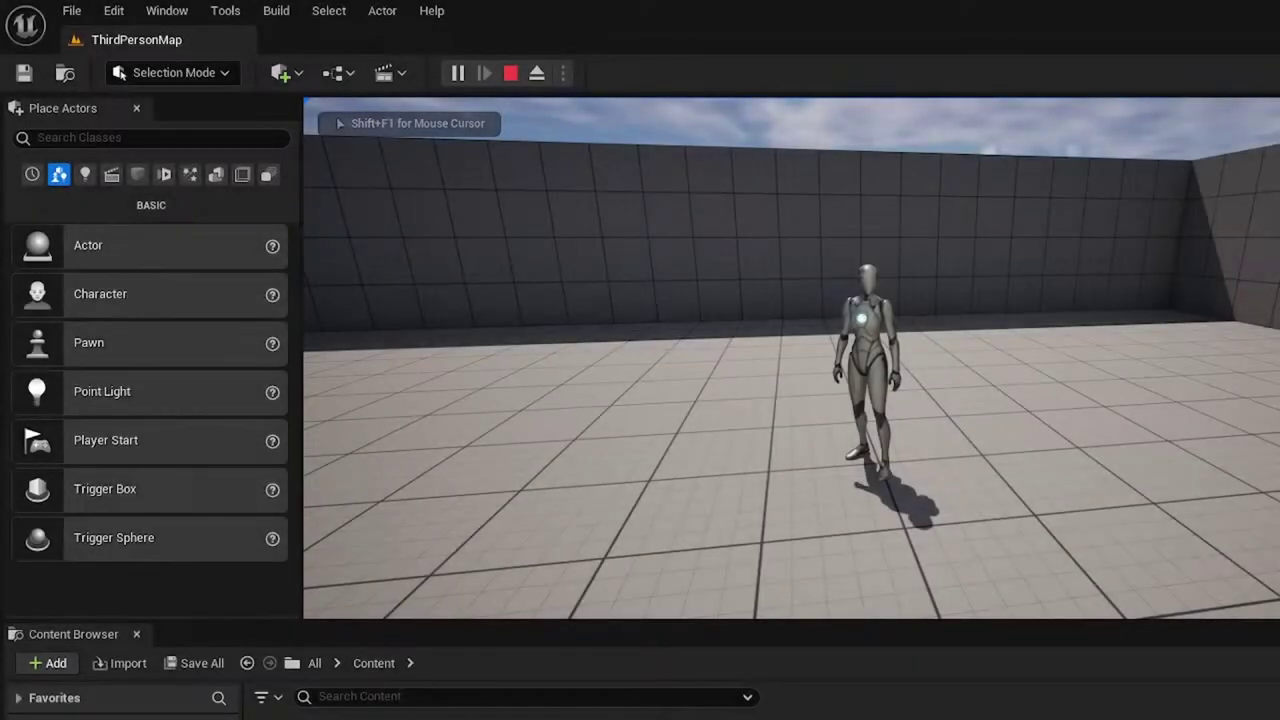
Switch to Unreal Editor, run and jump the character around ThirdPersonMap, and end the play session
key("w")
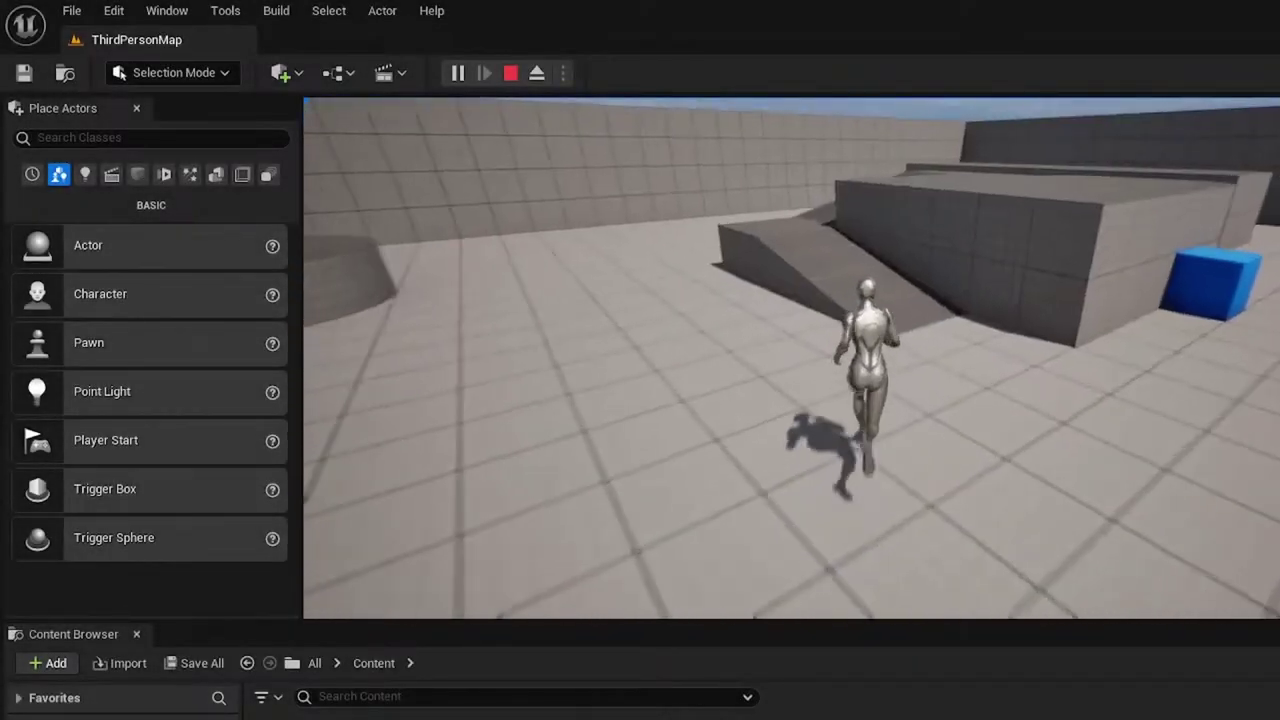
key("space")
key("w")
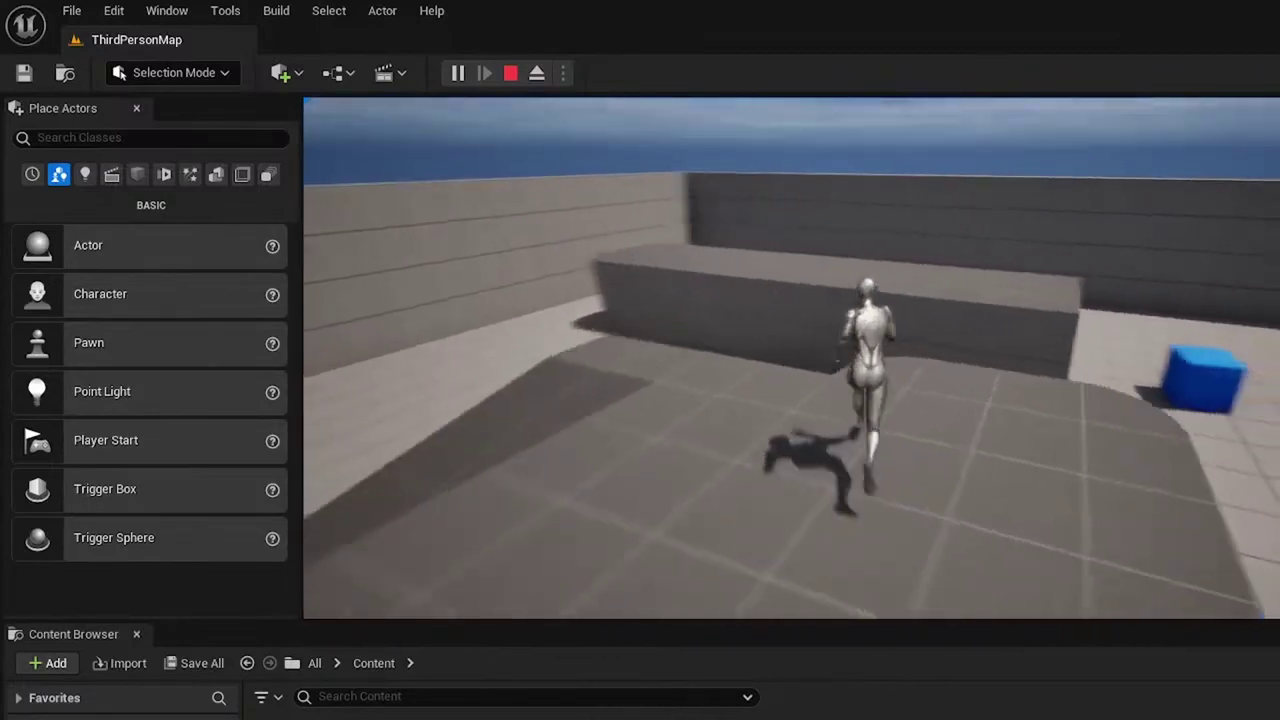
key("space")
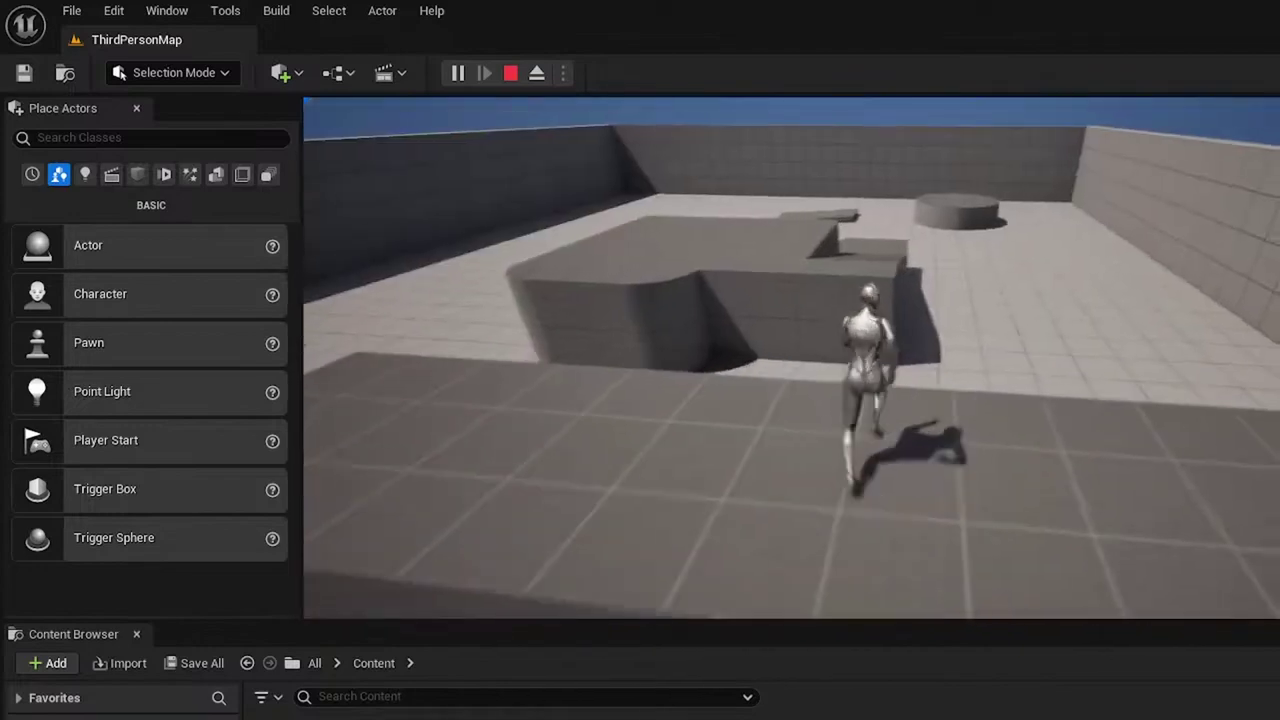
key("space")
key("Escape")
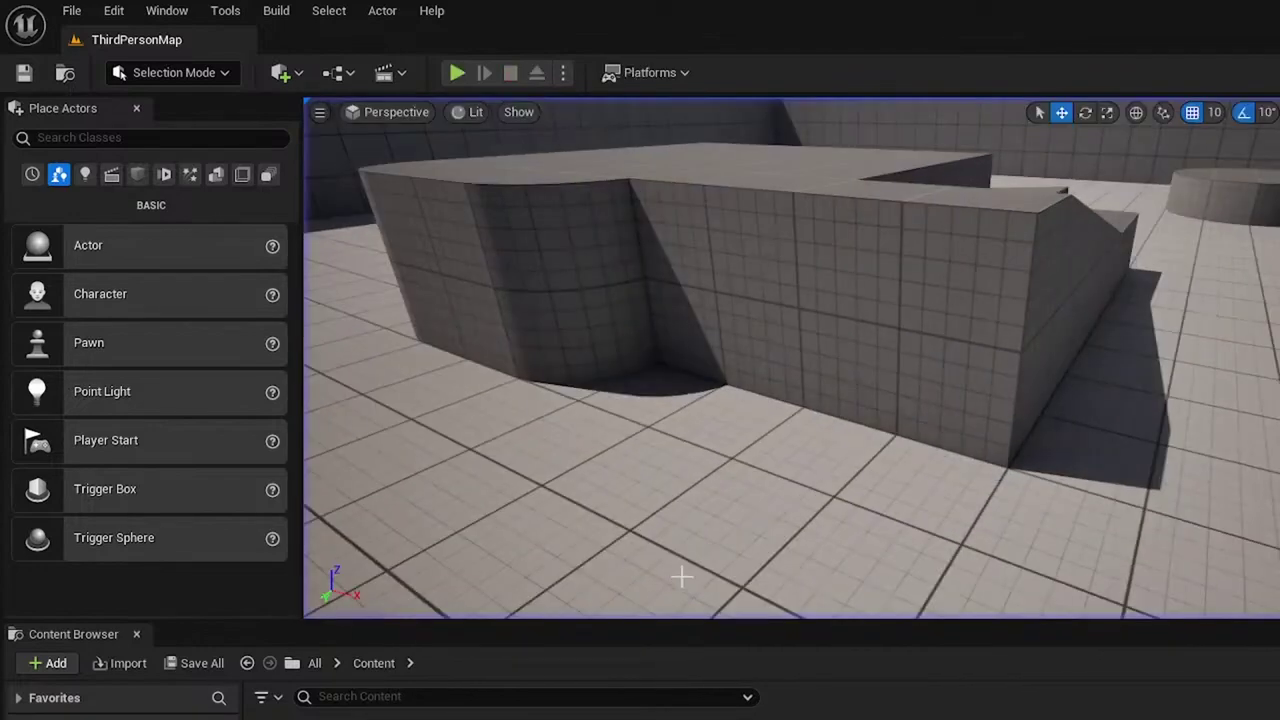
Set the play session to 2 players with the Play As Listen Server net mode
left_click(563, 72)
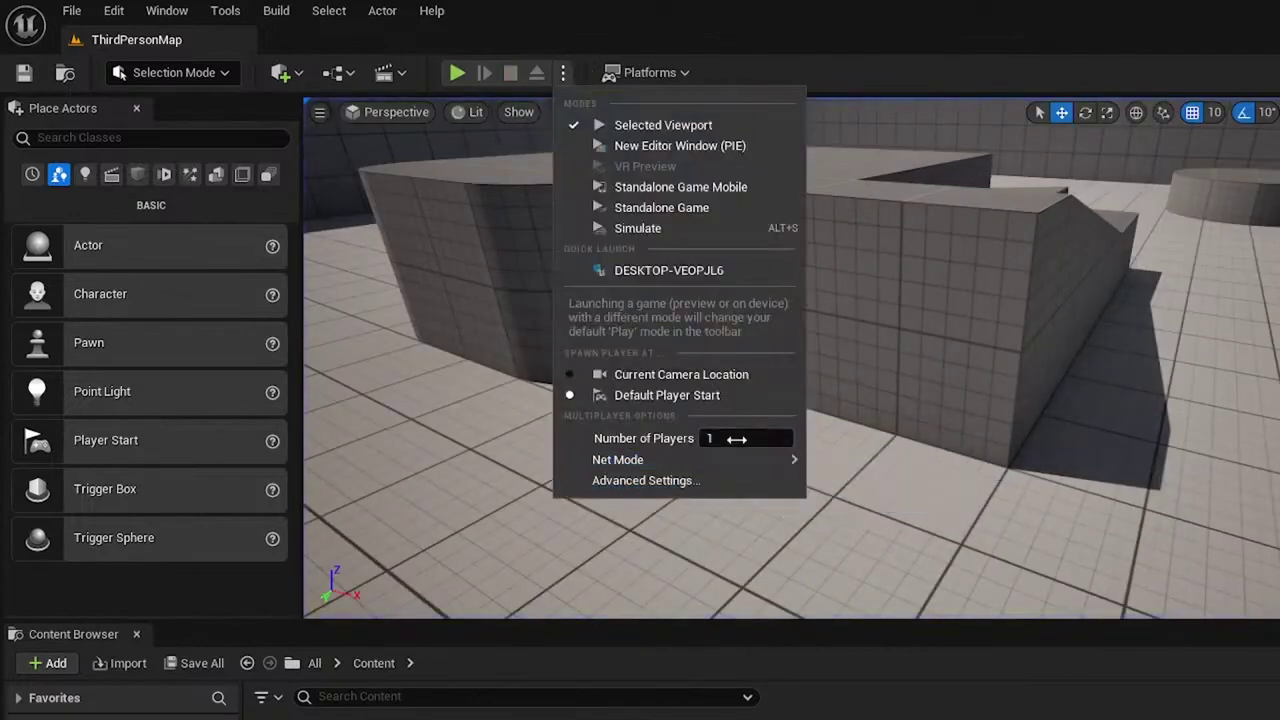
left_click_drag(736, 438, 780, 523)
mouse_move(700, 459)
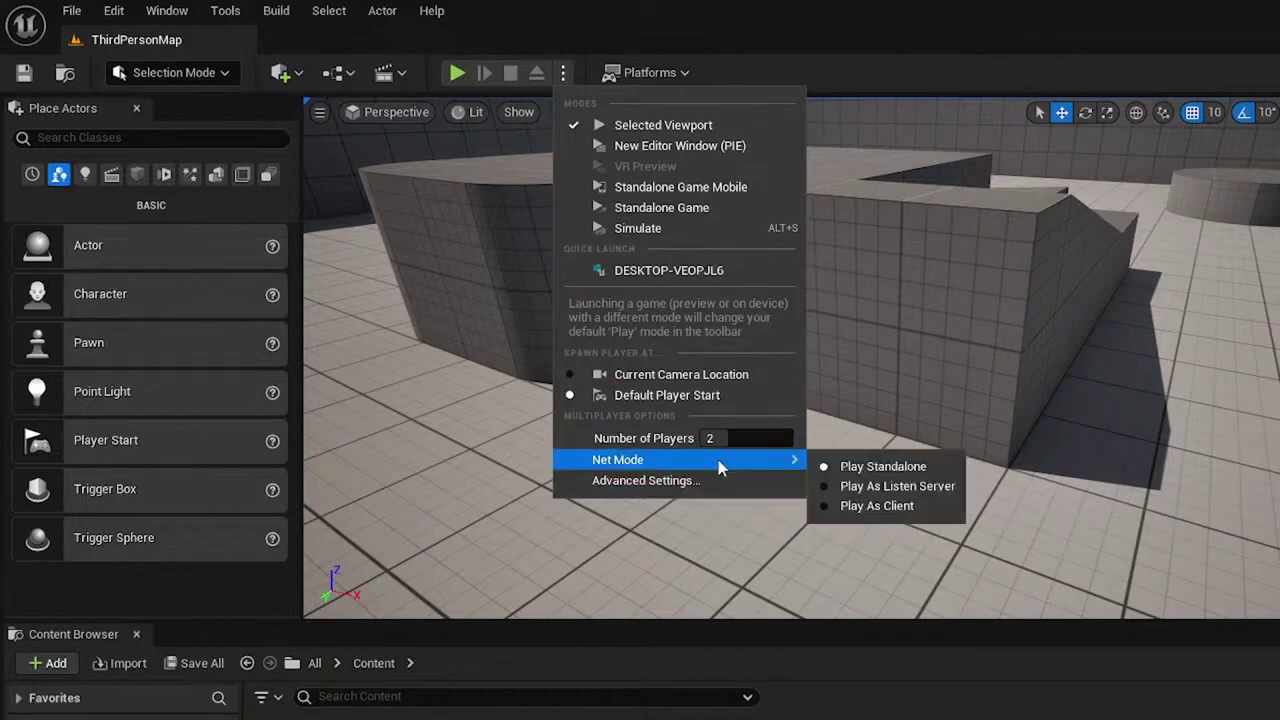
left_click(870, 486)
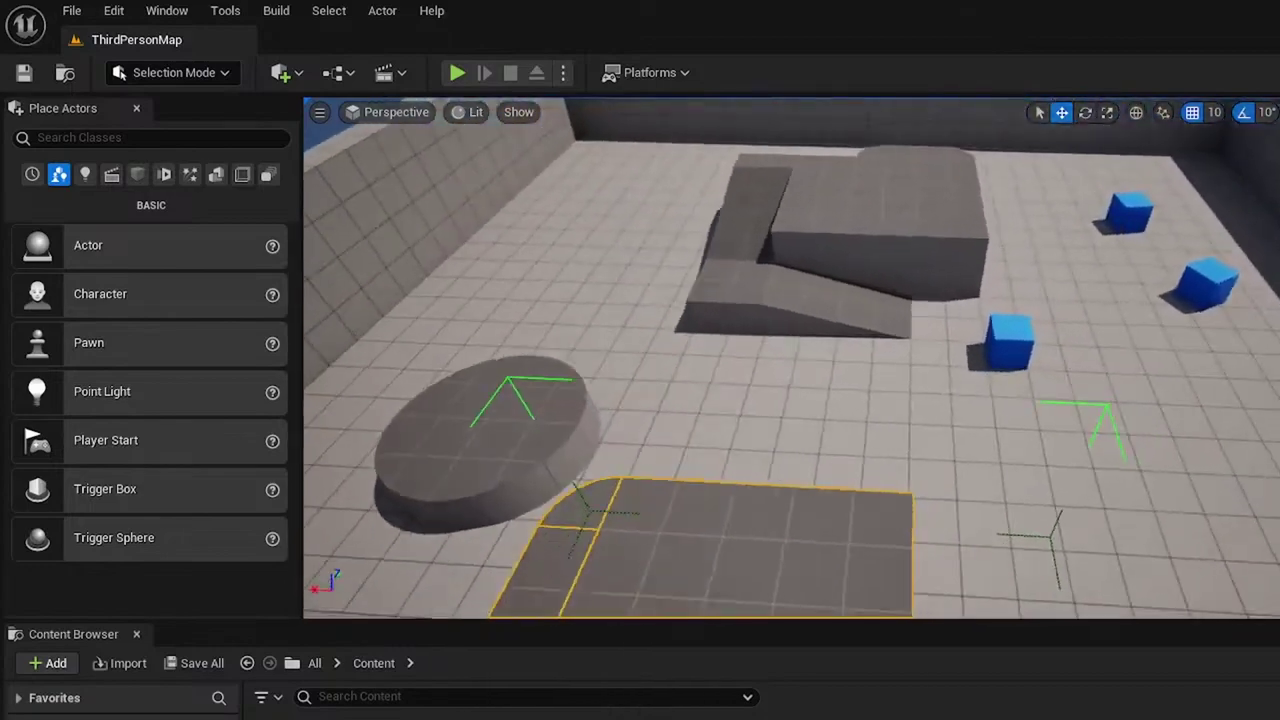
Rotate the selected block-and-ramp structure around its vertical axis so it faces the other structure differently
right_click_drag(790, 358, 640, 300)
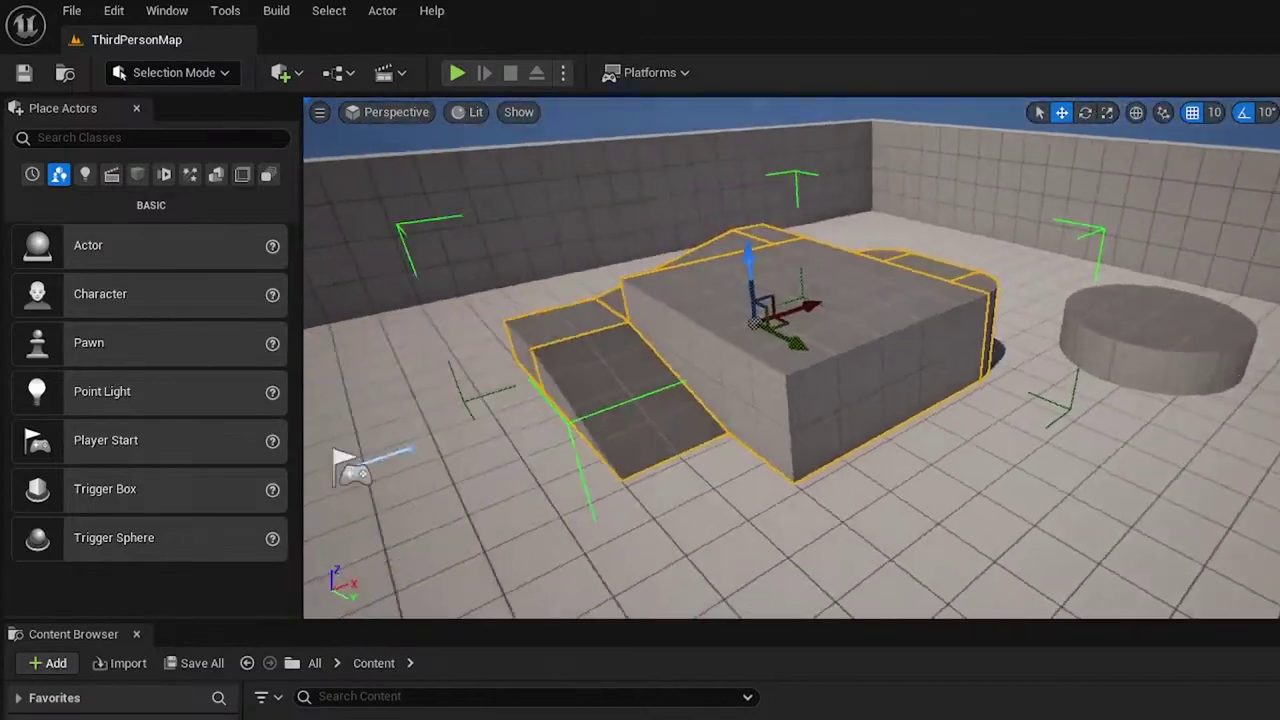
right_click_drag(790, 358, 440, 365)
right_click_drag(710, 355, 967, 365)
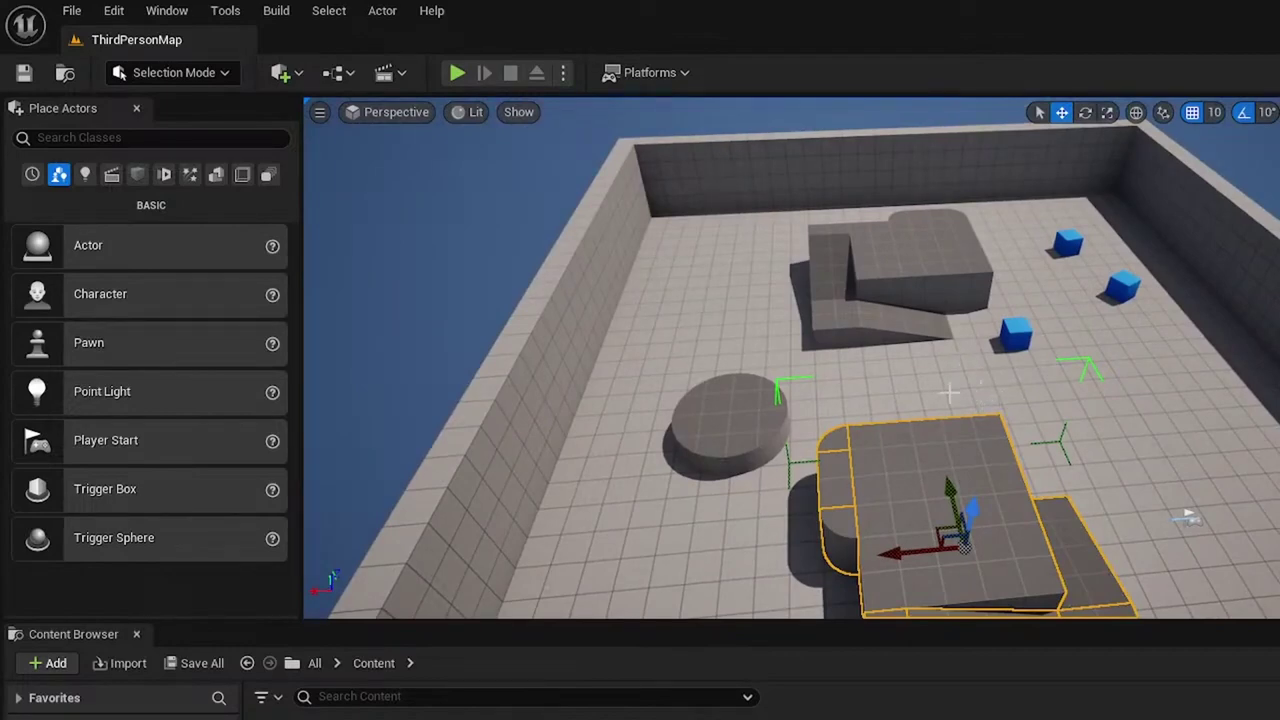
right_click_drag(949, 393, 1125, 410)
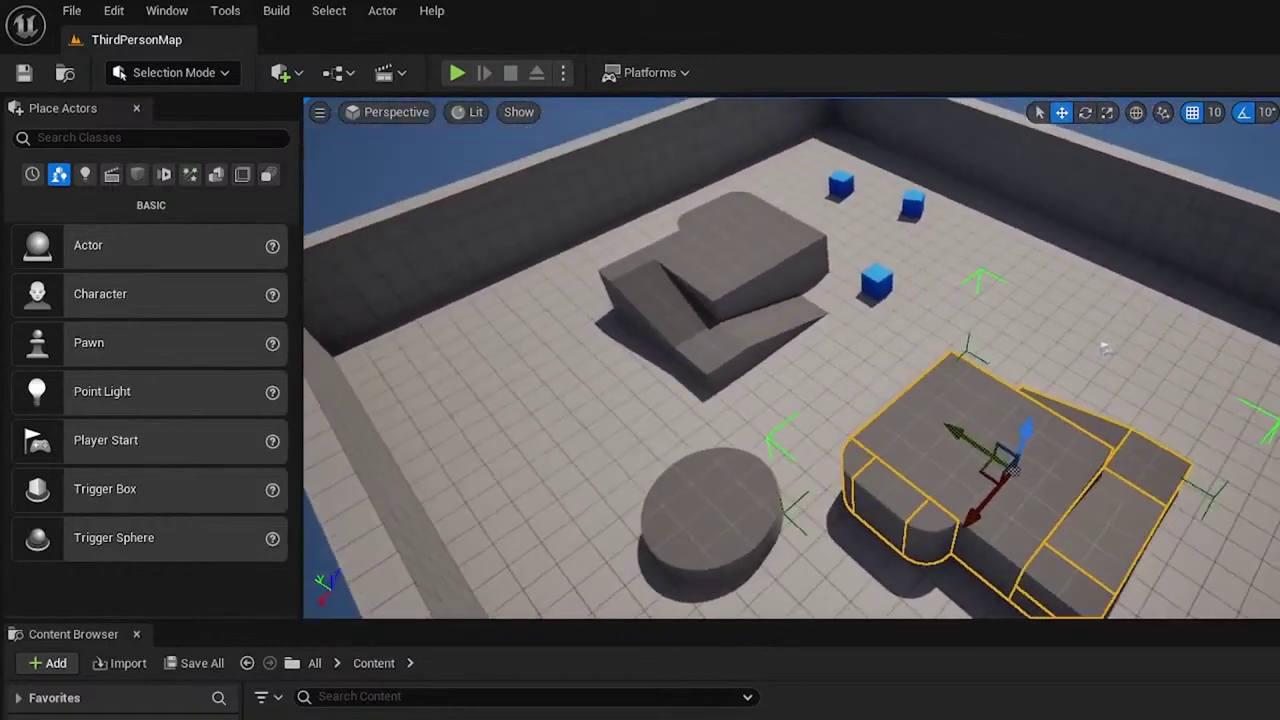
key("e")
right_click_drag(958, 513, 1050, 513)
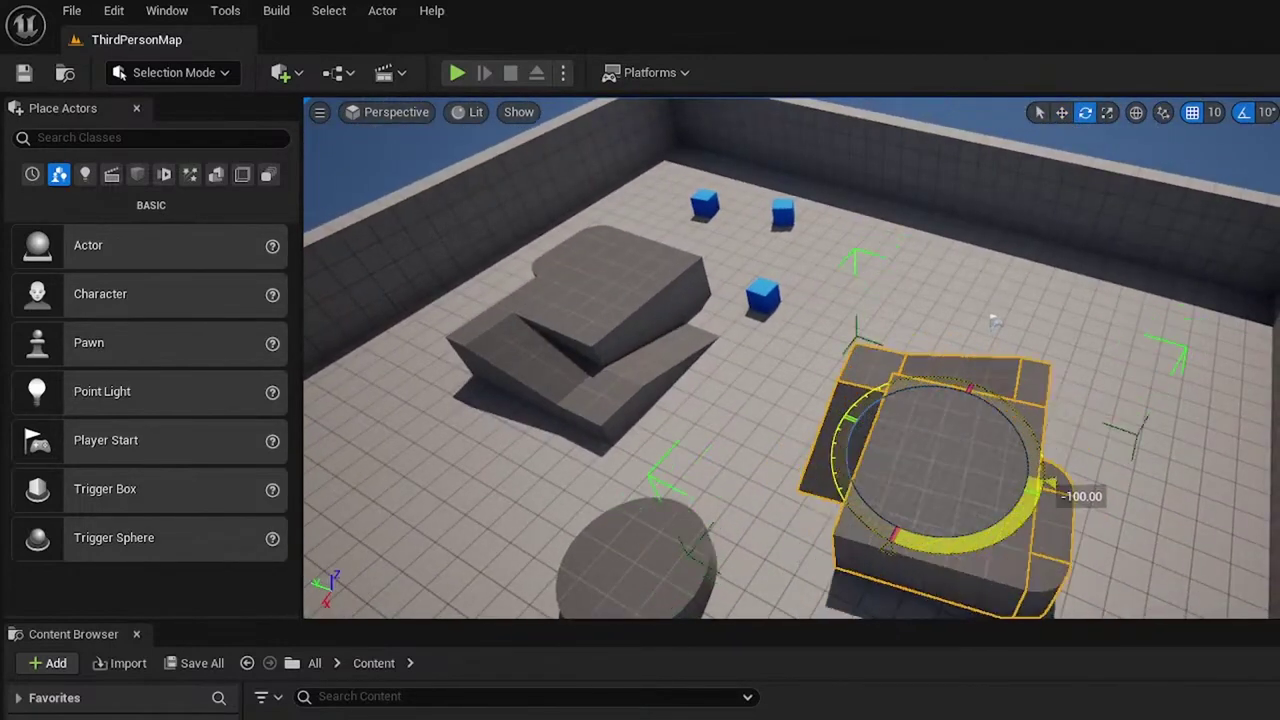
right_click_drag(1016, 457, 1048, 407)
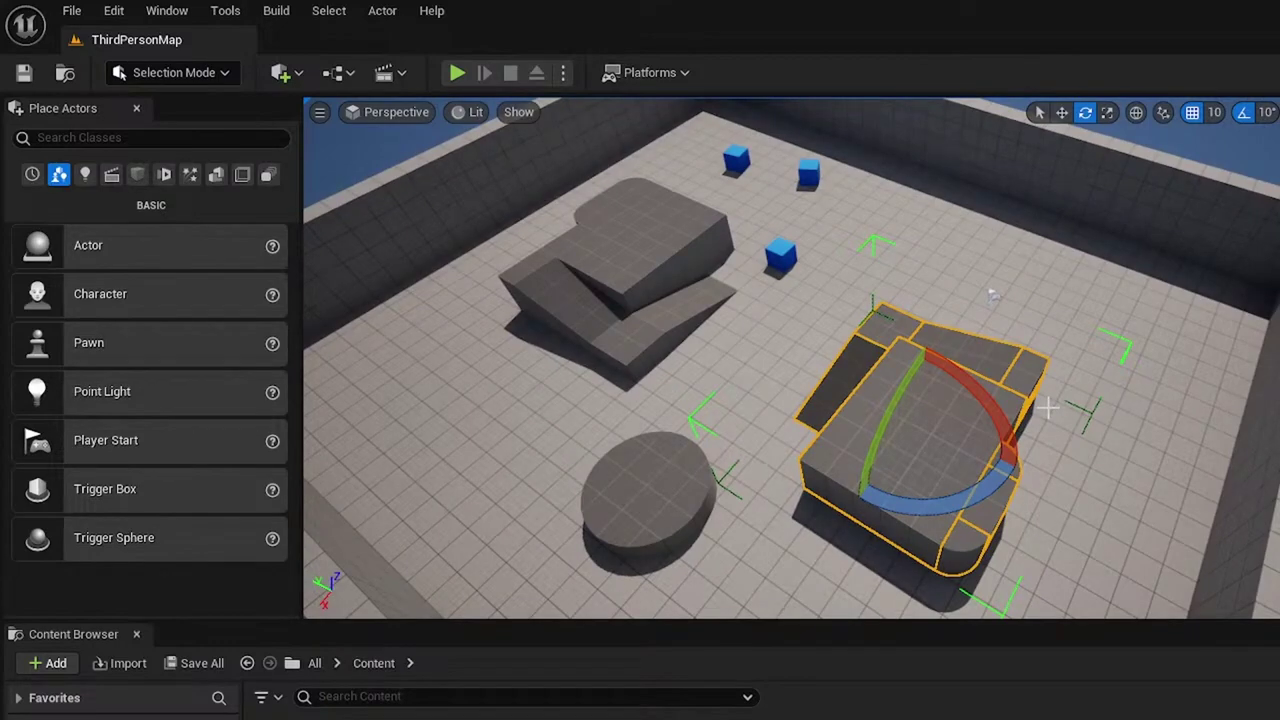
Move the selected upper side wall outward along the Y axis to line up with the wall beneath it
scroll(1048, 407, "down", 3)
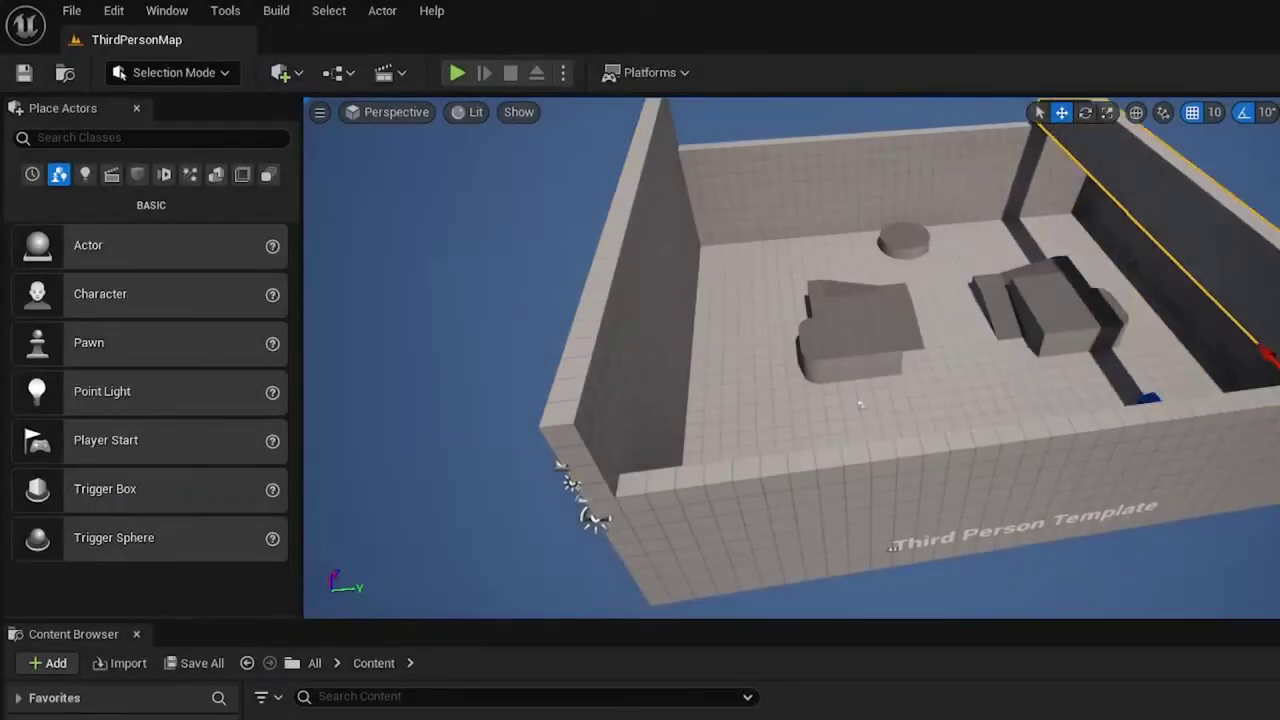
scroll(591, 514, "up", 2)
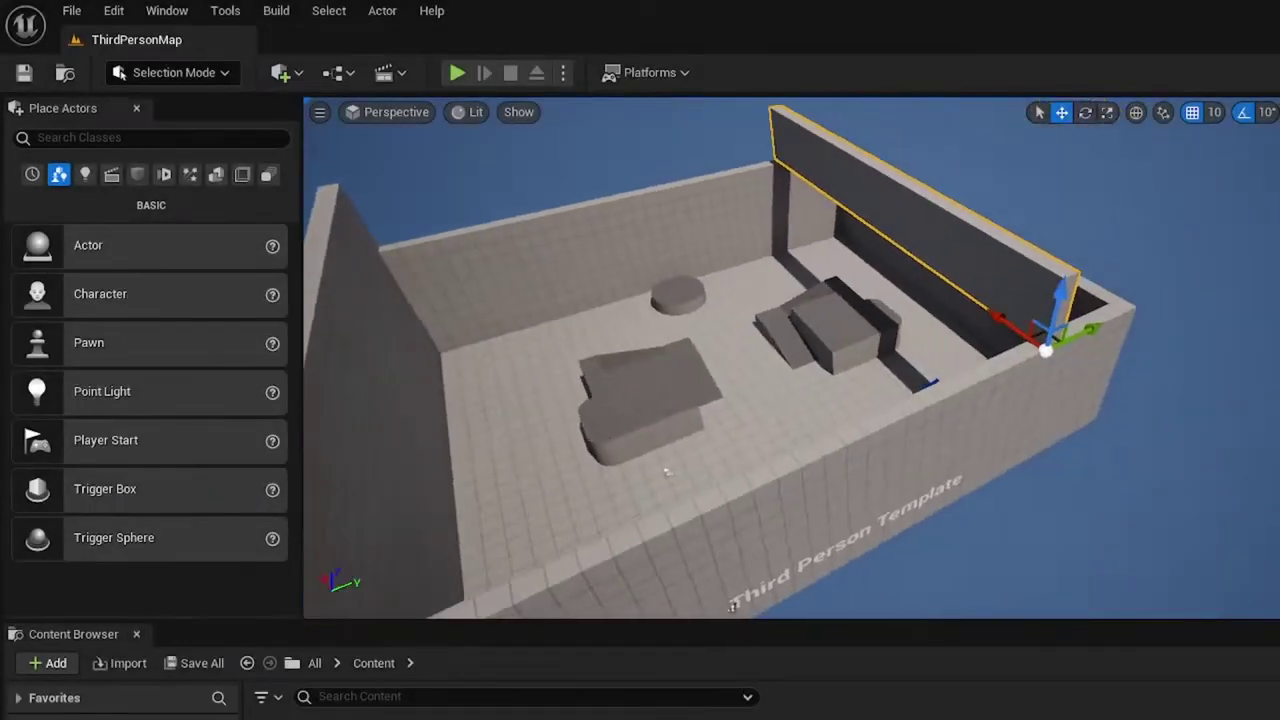
right_click_drag(1110, 462, 1071, 466)
left_click_drag(1040, 493, 1206, 487)
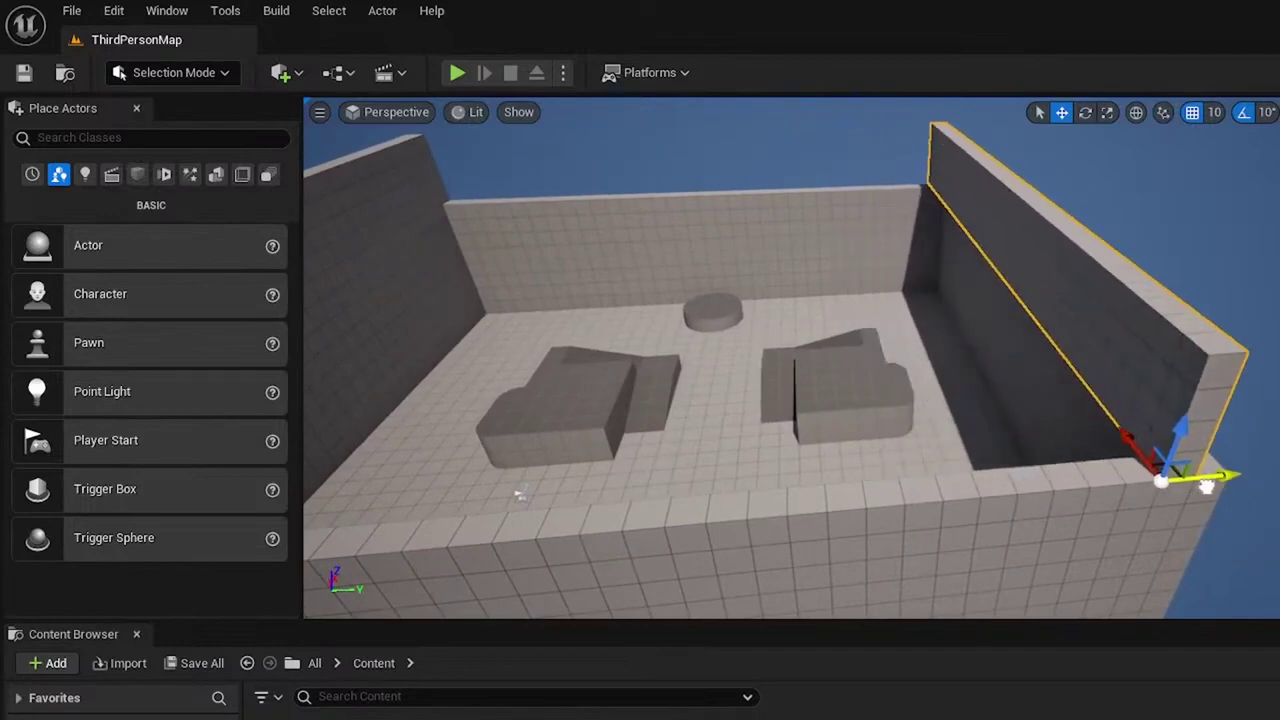
right_click_drag(1240, 486, 1268, 512)
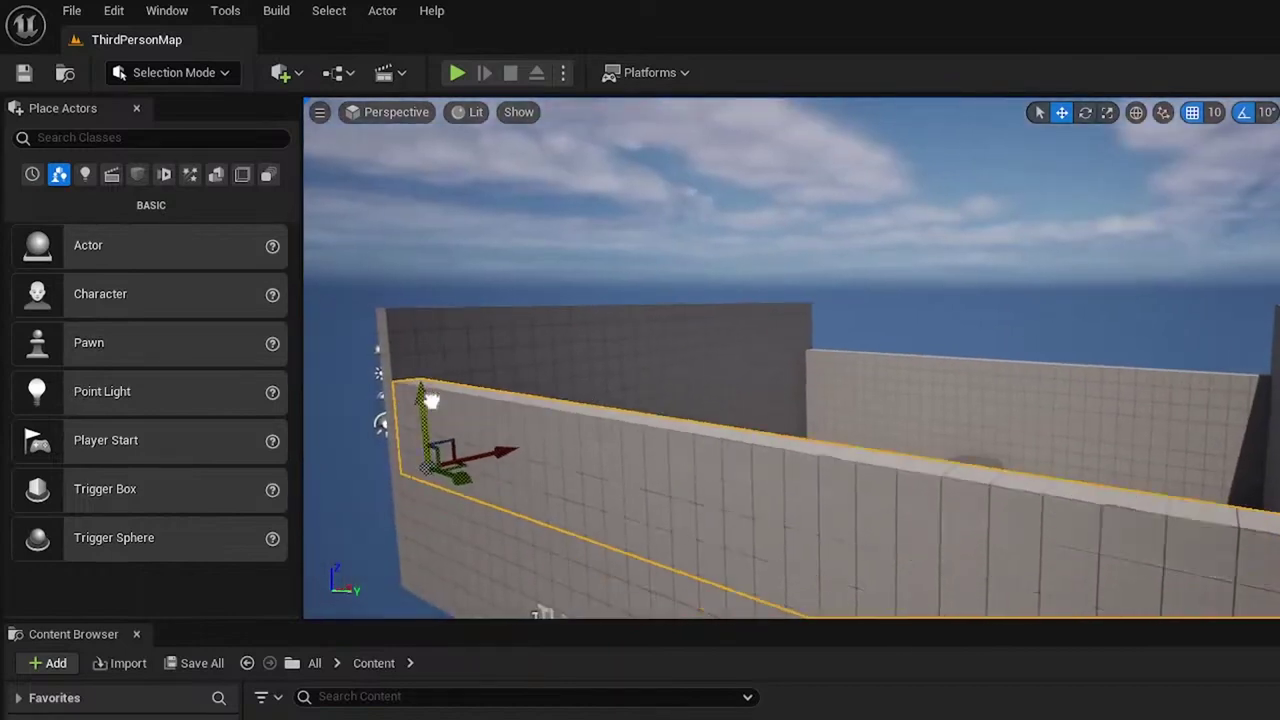
Raise the selected side wall along the Z axis so it stands higher above the wall beneath it
left_click_drag(431, 400, 469, 329)
right_click_drag(469, 329, 300, 350)
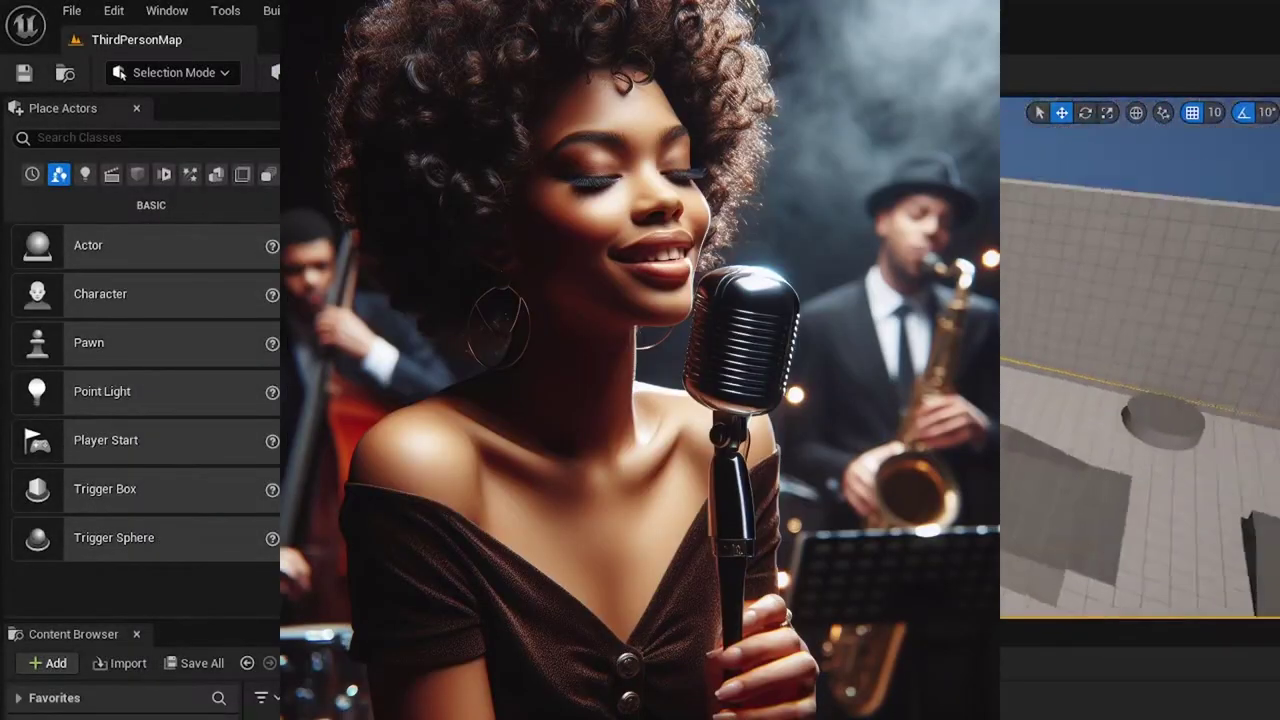
right_click_drag(640, 360, 605, 395)
left_click_drag(640, 400, 625, 295)
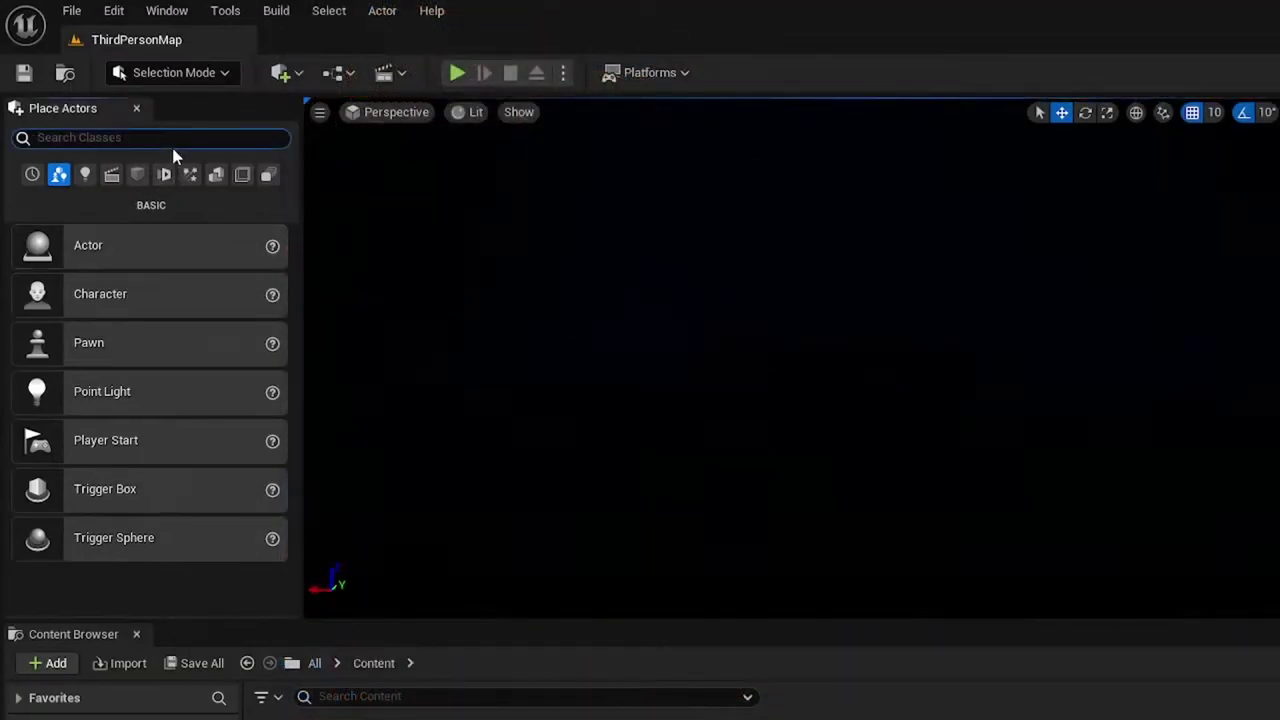
Find the Spot Light actor with the search "spot" and place one above a raised platform, aimed down at it
type("ht")
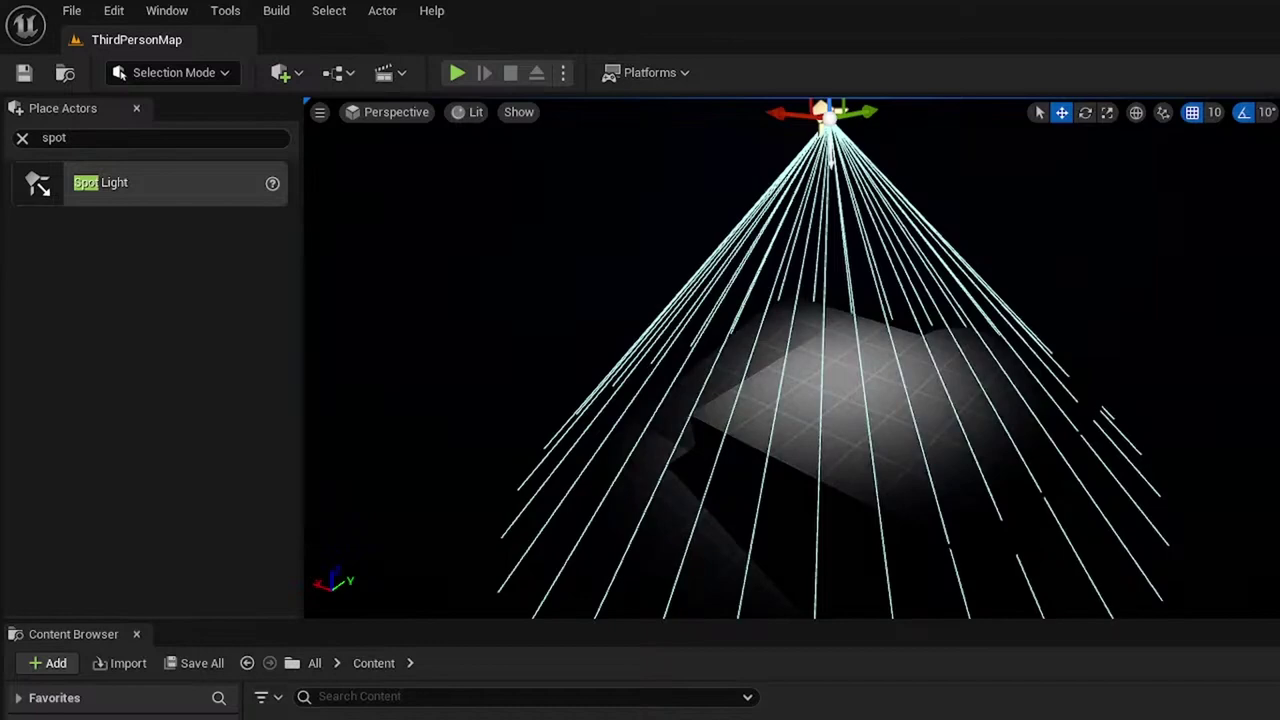
mouse_move(994, 434)
right_mouse_down()
mouse_move(950, 310)
mouse_move(955, 385)
mouse_move(1010, 430)
right_mouse_up()
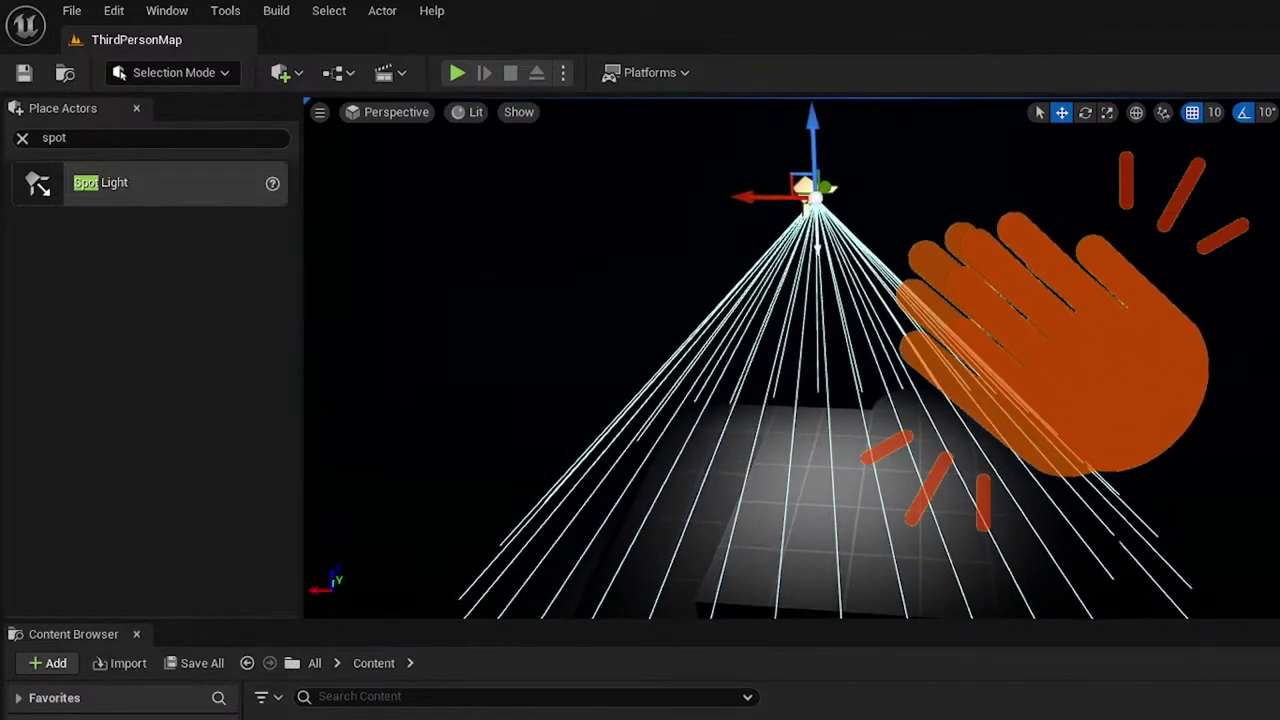
right_click_drag(800, 400, 885, 355)
mouse_move(1060, 335)
right_mouse_down()
mouse_move(1000, 336)
mouse_move(1080, 337)
mouse_move(1000, 337)
mouse_move(1060, 337)
right_mouse_up()
Adjust the spot light's position so its cone falls on the top of the raised platform
left_click_drag(624, 325, 1251, 354)
right_click_drag(1251, 354, 525, 344)
left_click_drag(608, 280, 434, 357)
right_click_drag(762, 400, 914, 322)
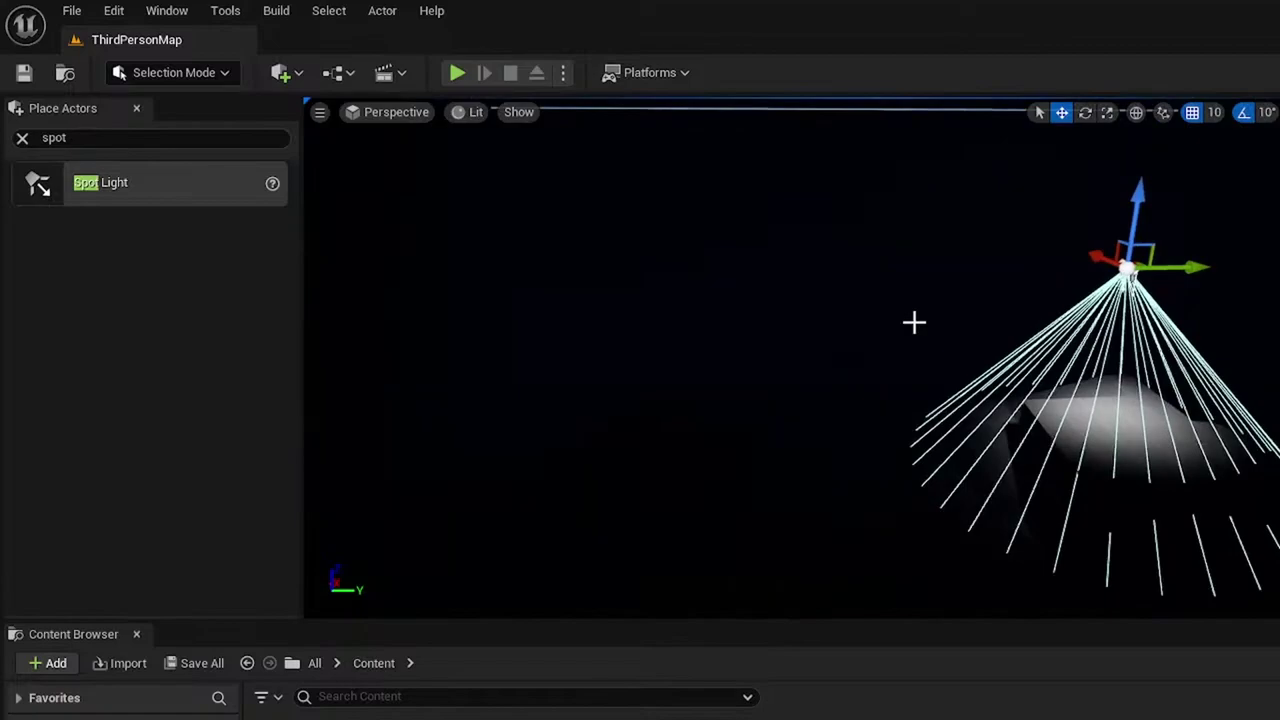
Duplicate the spot light along the Y axis and place the copy above the opposite platform
left_click_drag(1196, 270, 729, 290, "alt")
right_click_drag(785, 305, 440, 370)
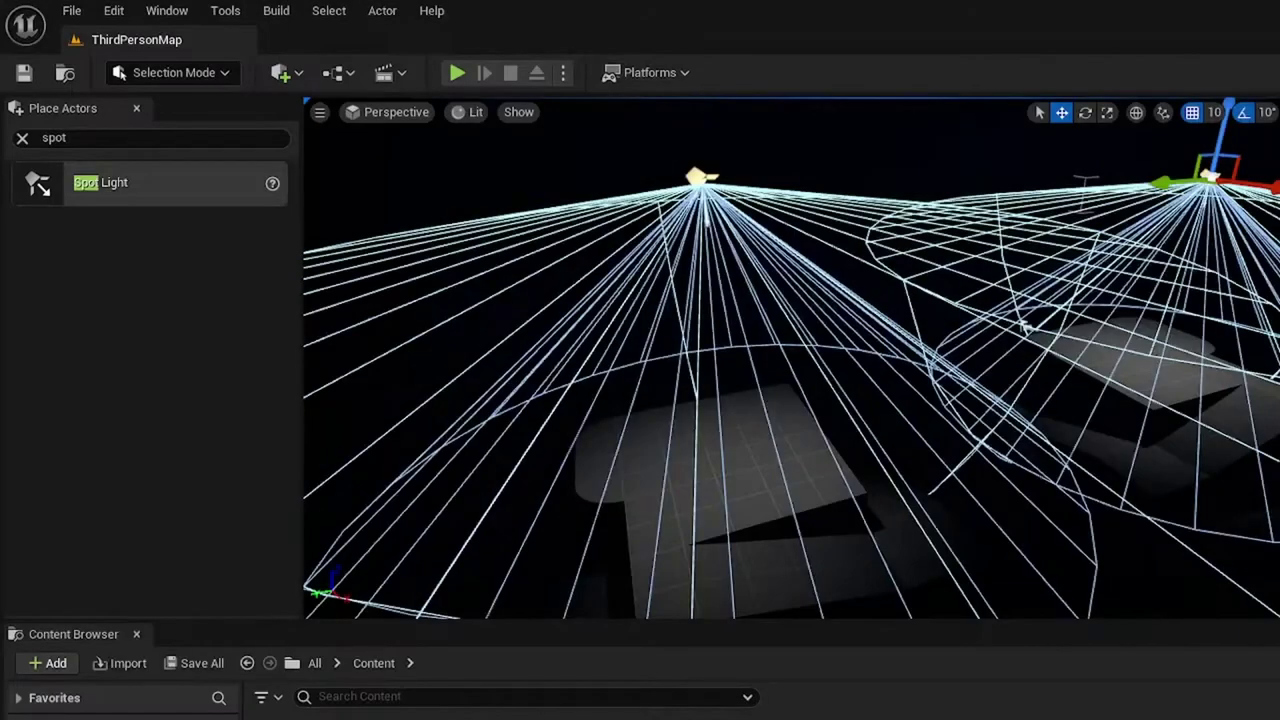
right_click_drag(650, 280, 780, 292)
Start a play session and run and jump the character between the two spotlit platforms to check the lighting
left_click(459, 72)
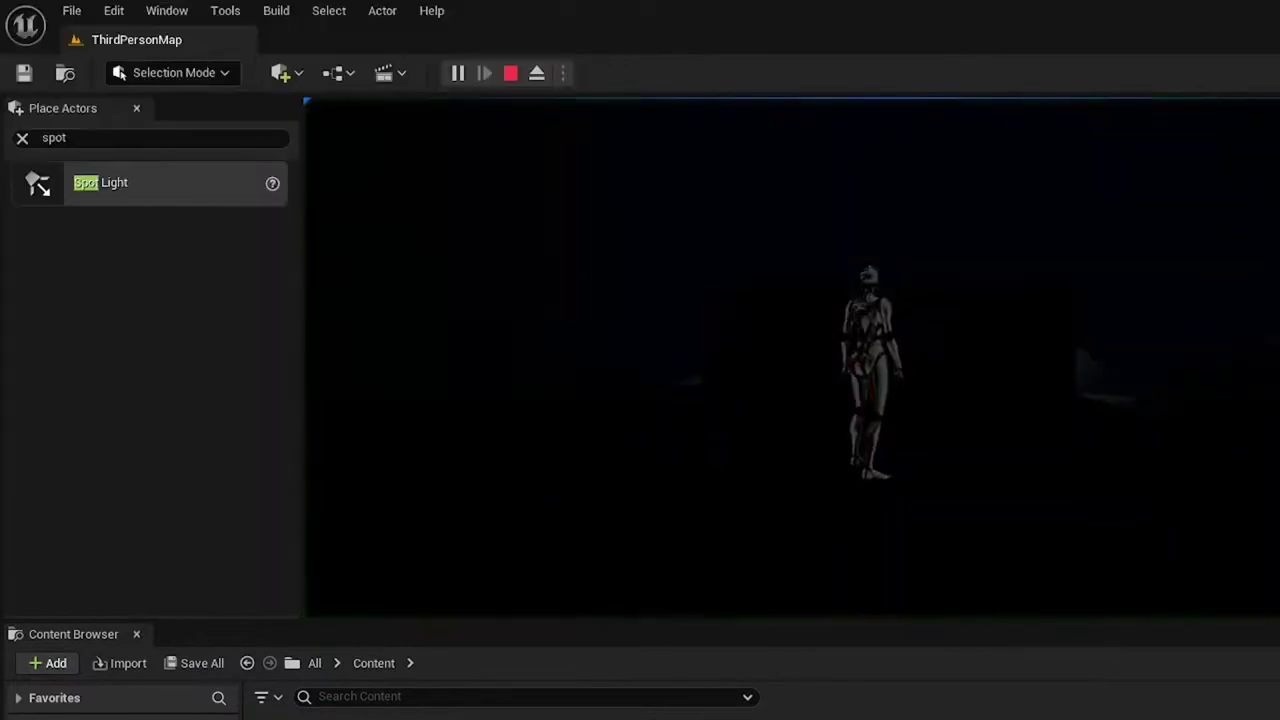
key("w")
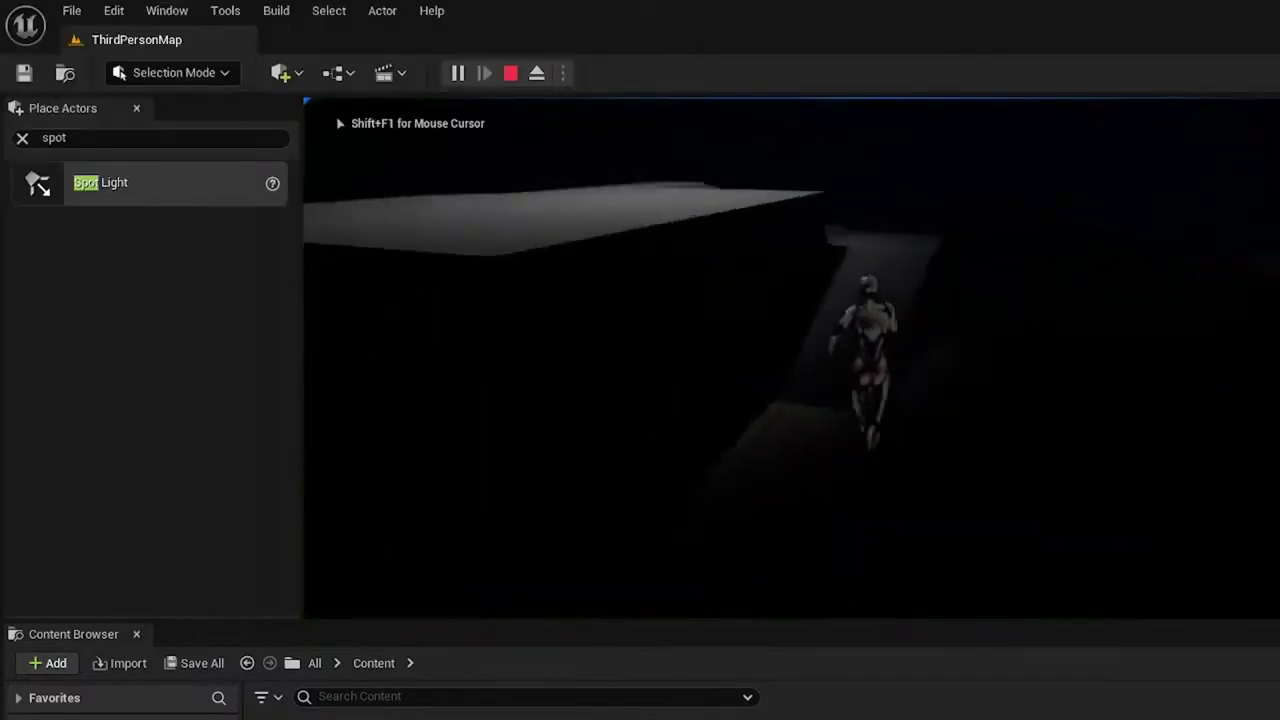
key("w")
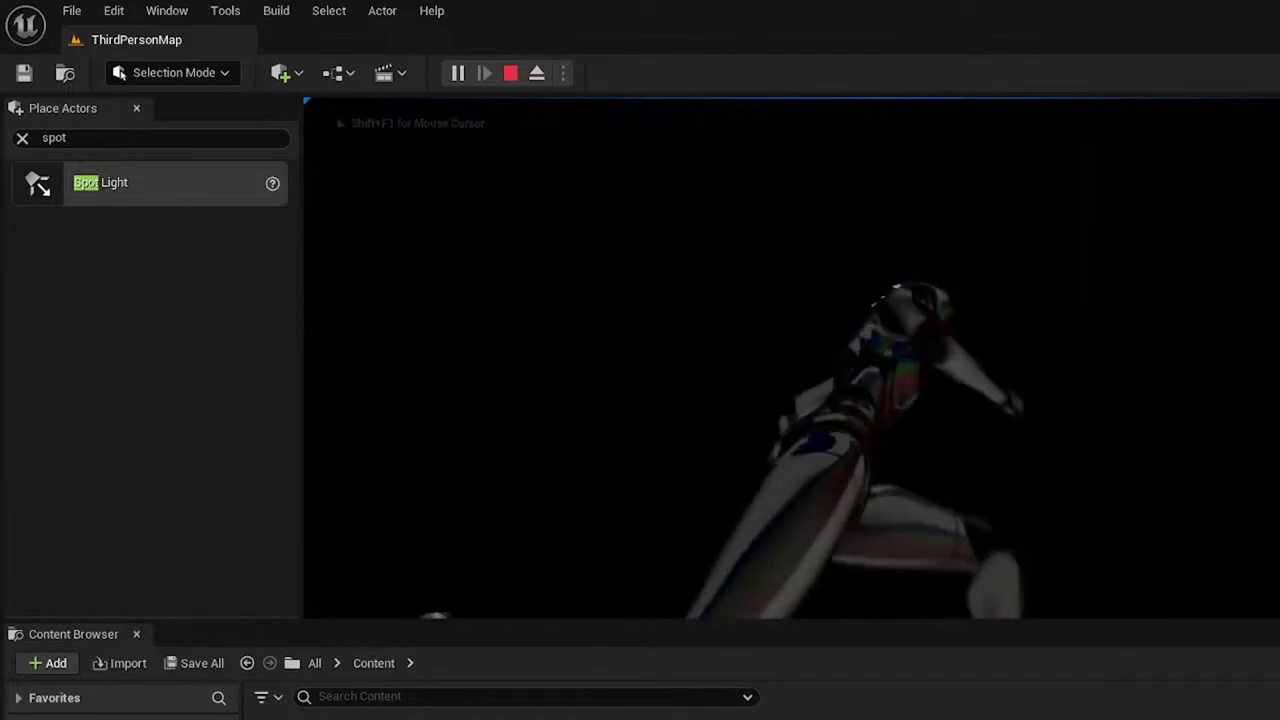
key("s")
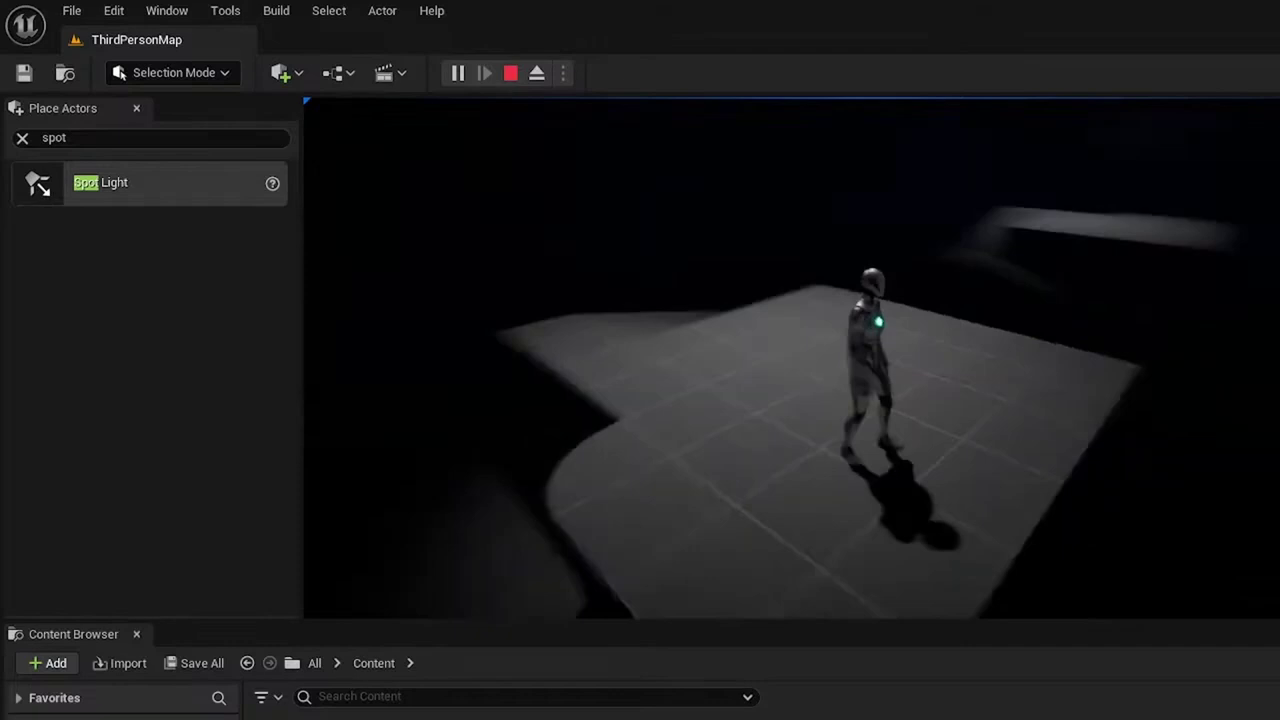
key("a")
key("w")
key("space")
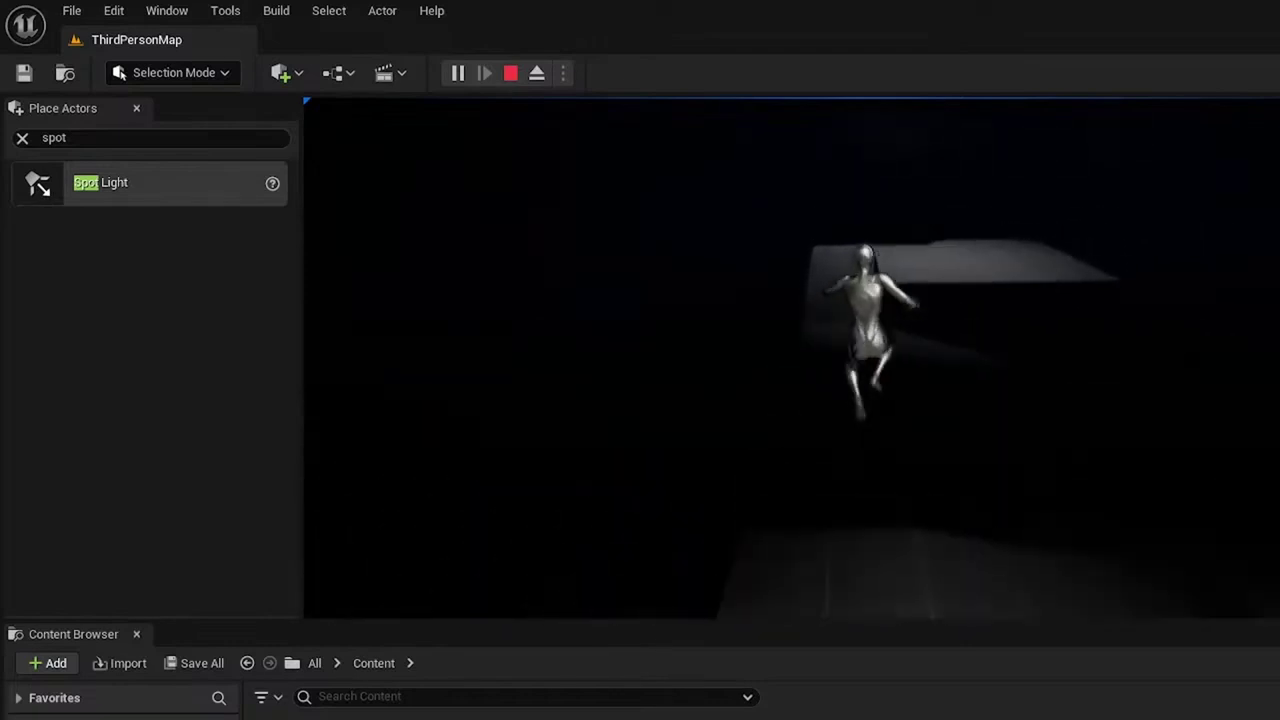
key("w")
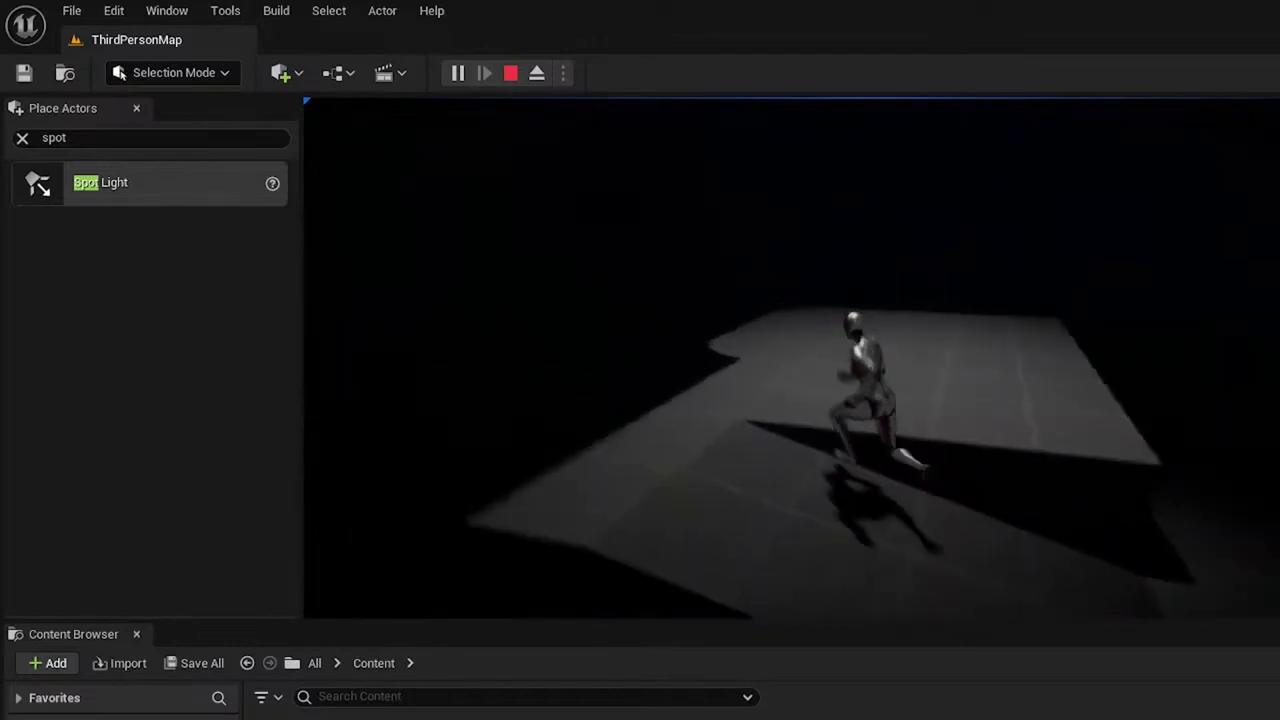
key("space")
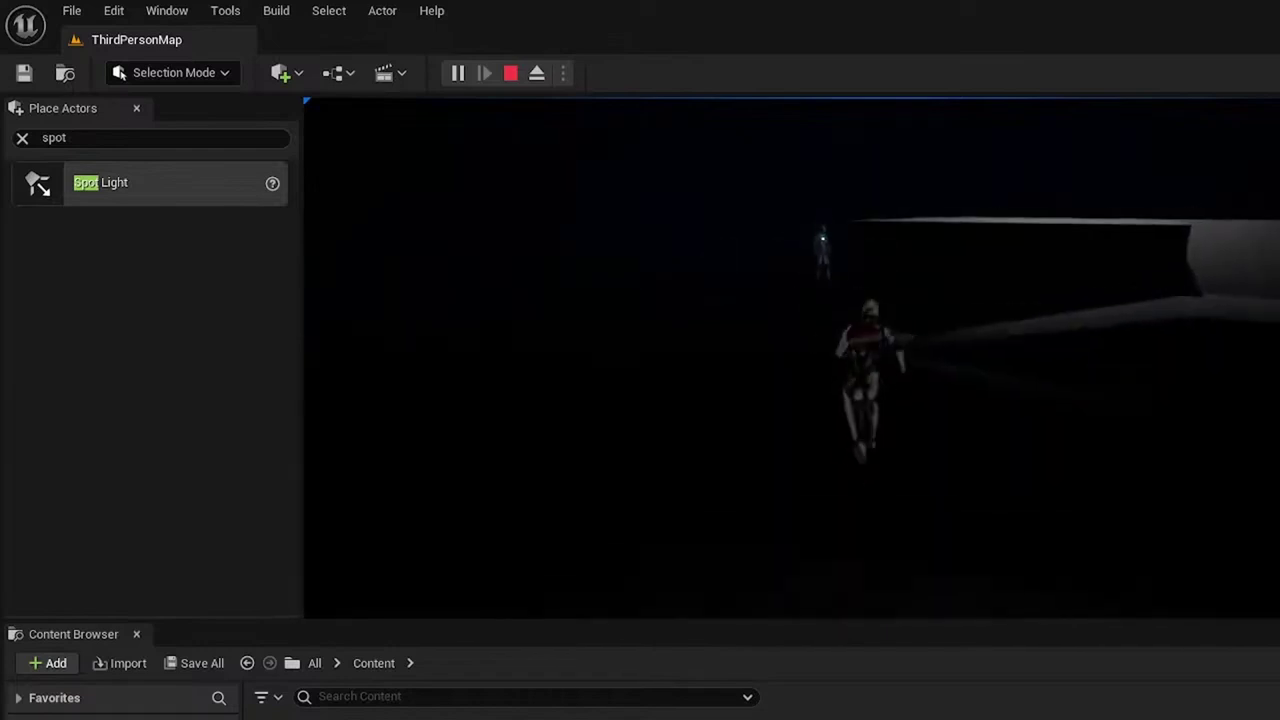
Run and jump the Client 1 character around the dark arena and up onto a spotlit platform
key("a")
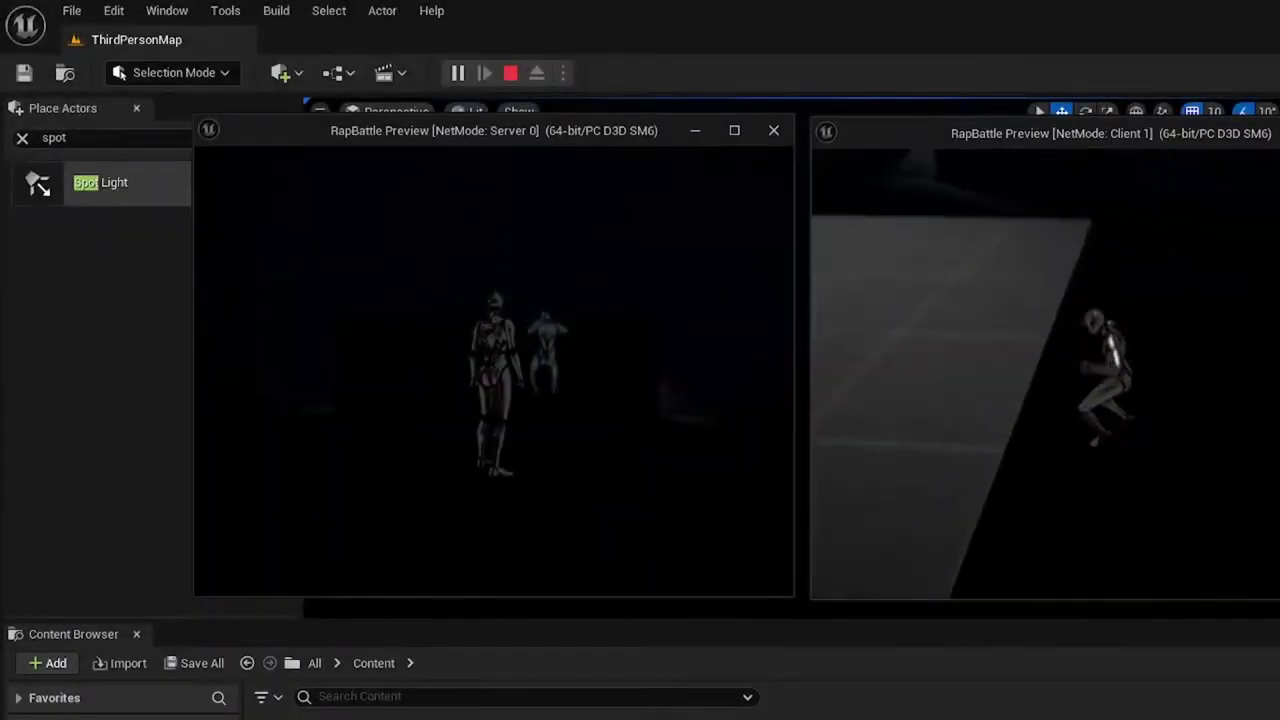
key("w")
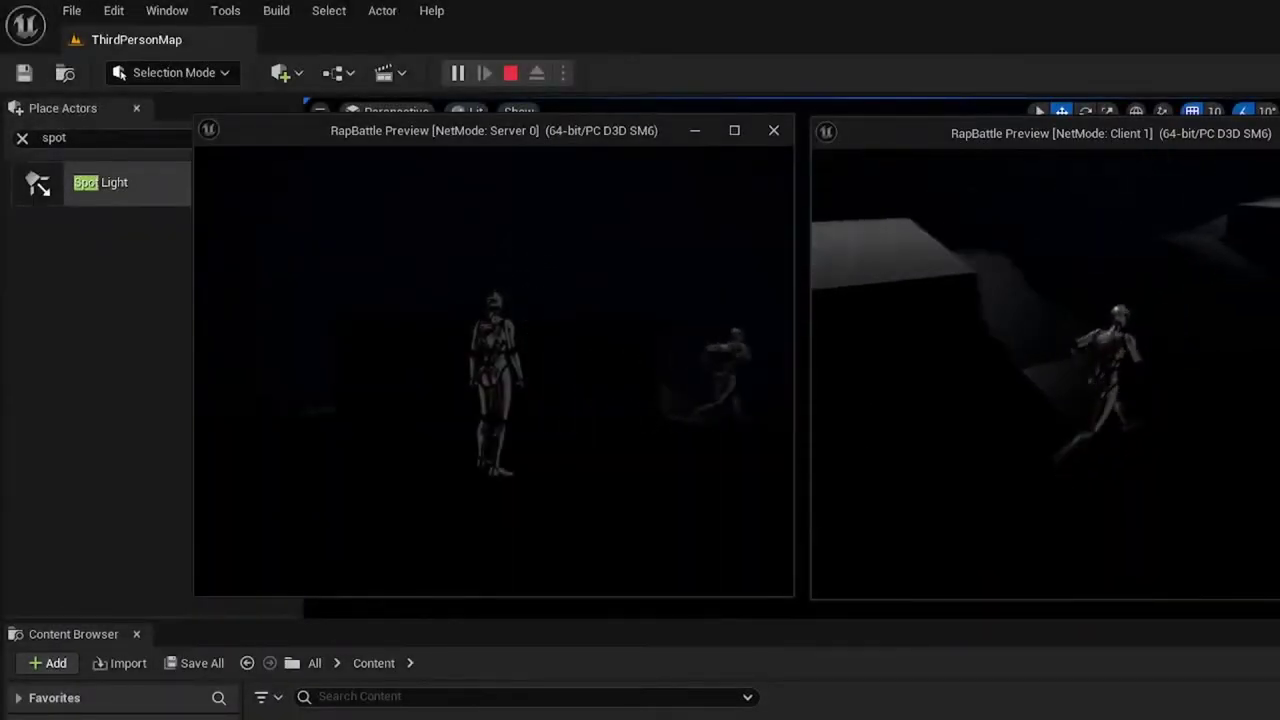
key("w")
key("space")
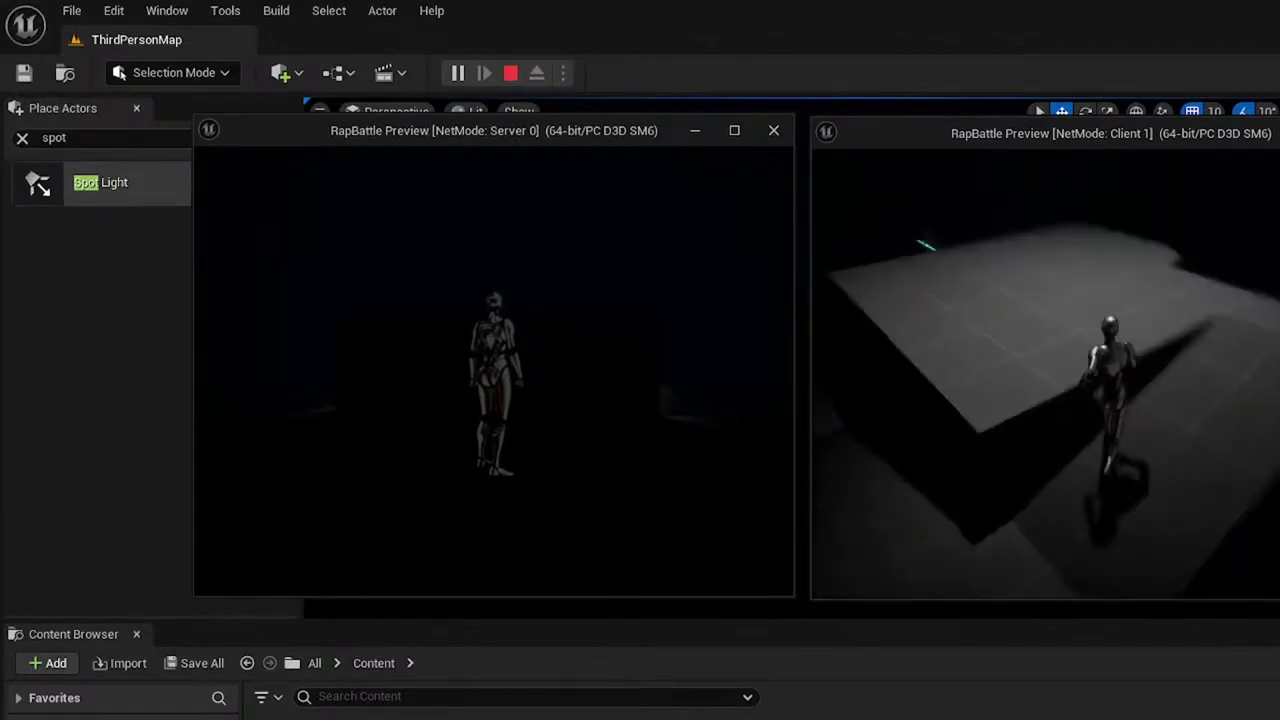
Switch control to the Server window and run its character up the ramp onto the opposite spotlit platform
key("super")
left_click(506, 230)
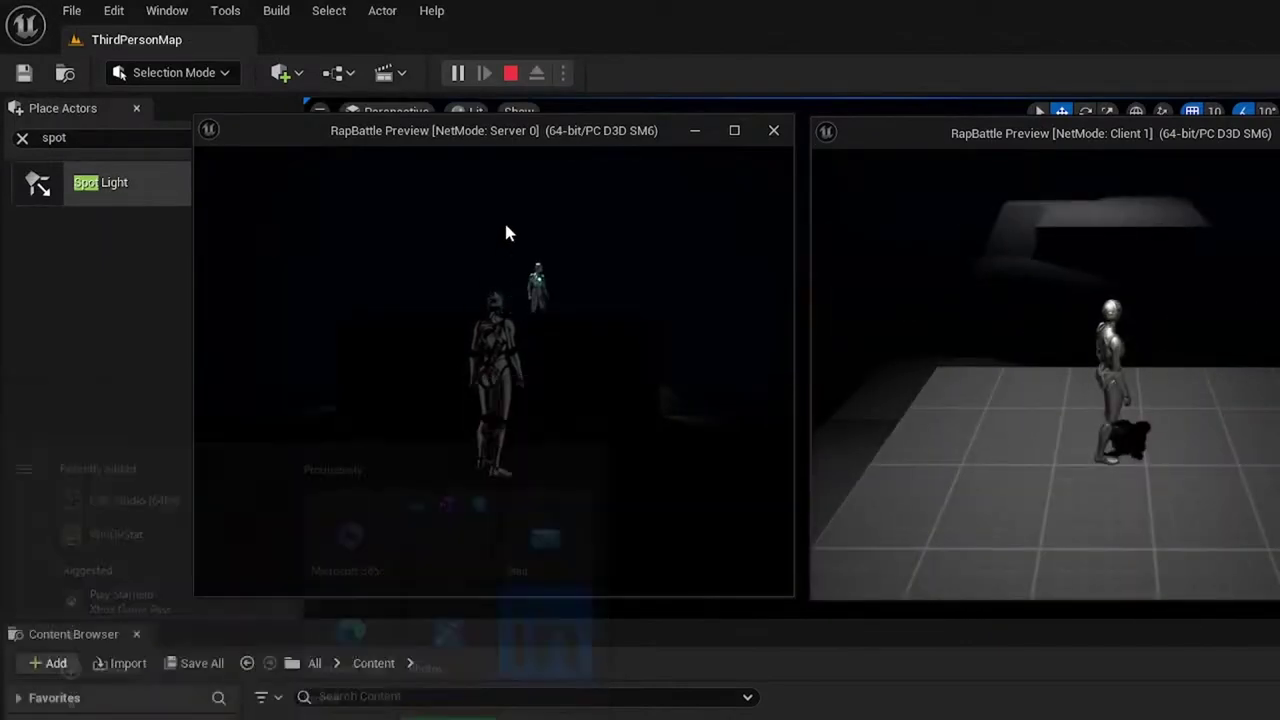
key("w")
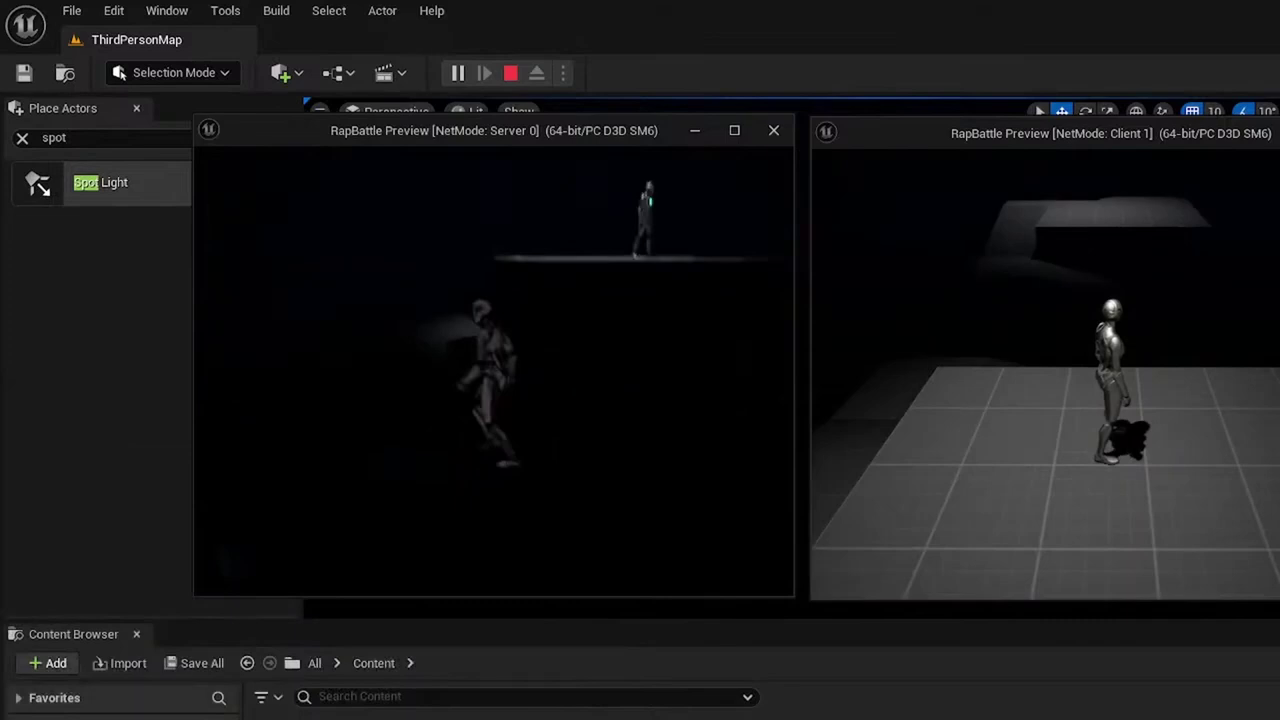
key("w")
key("space")
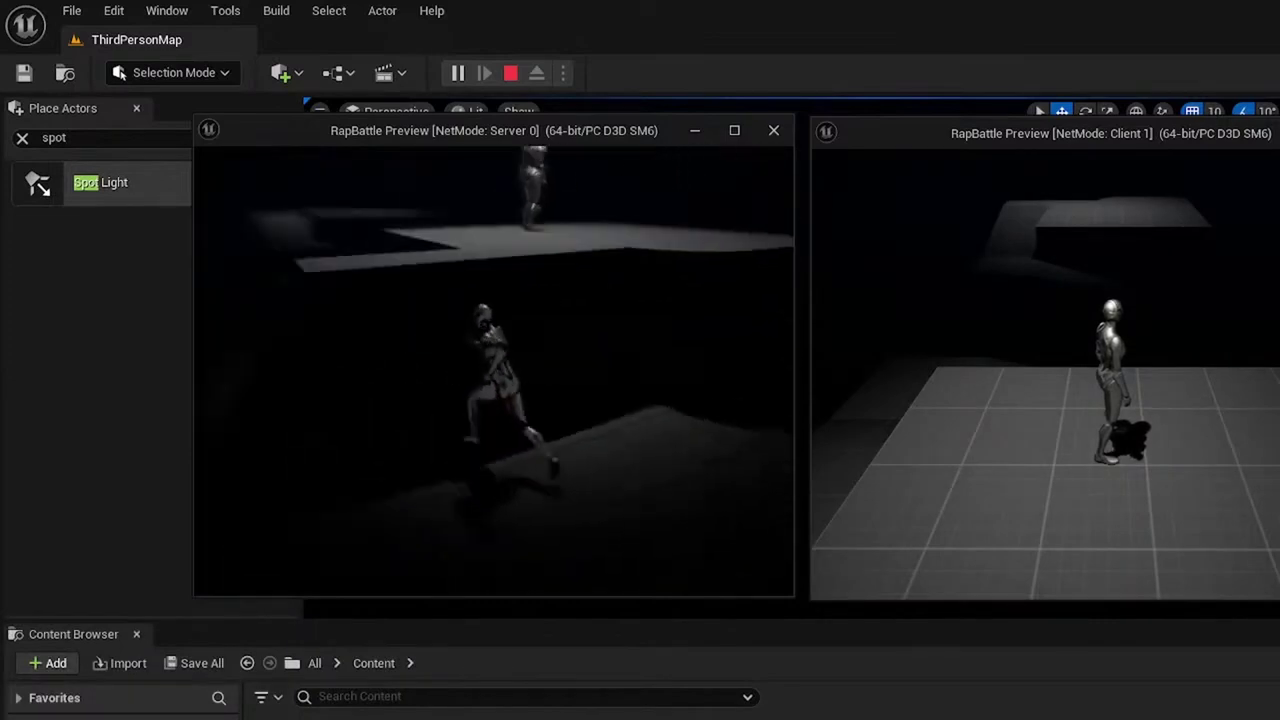
key("space")
key("w")
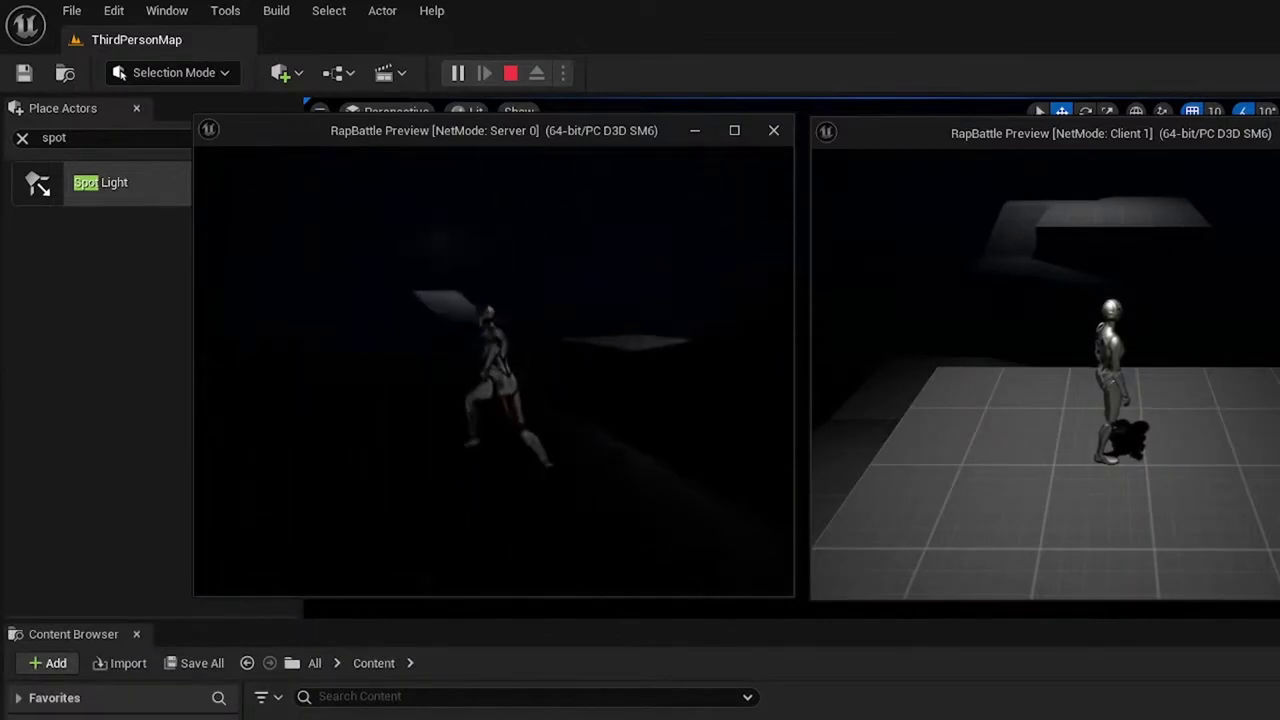
key("w")
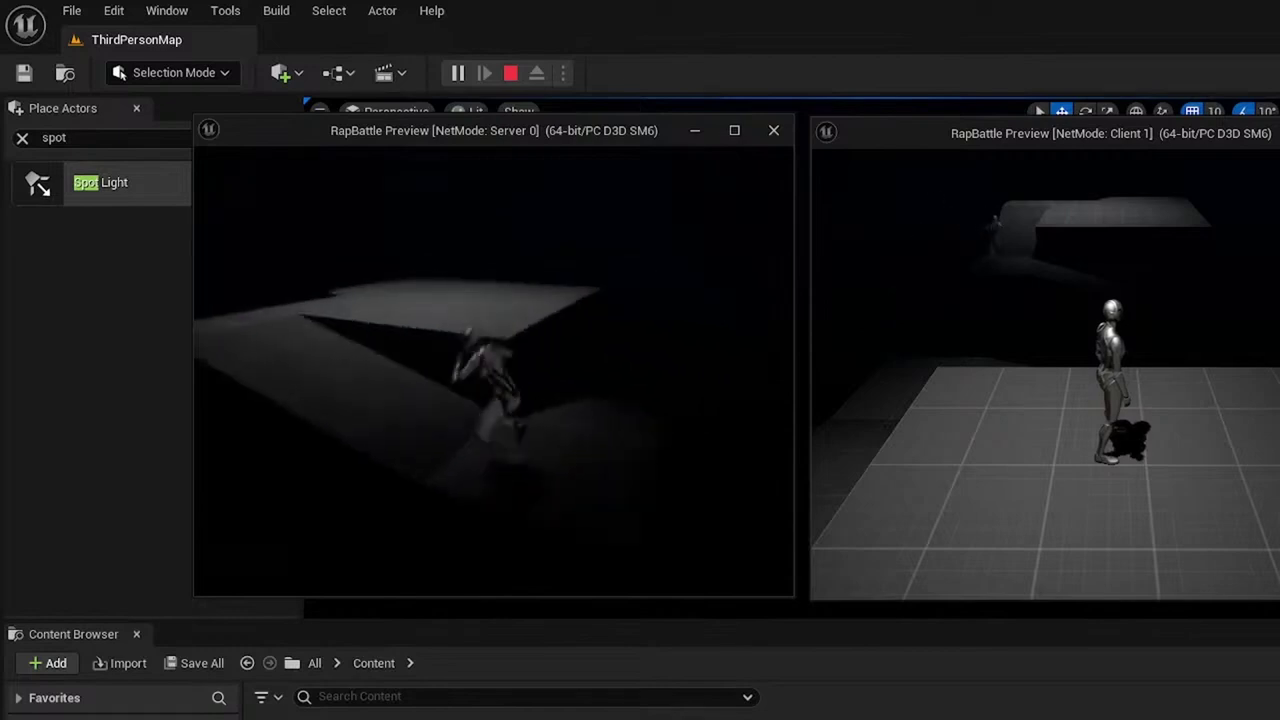
key("w")
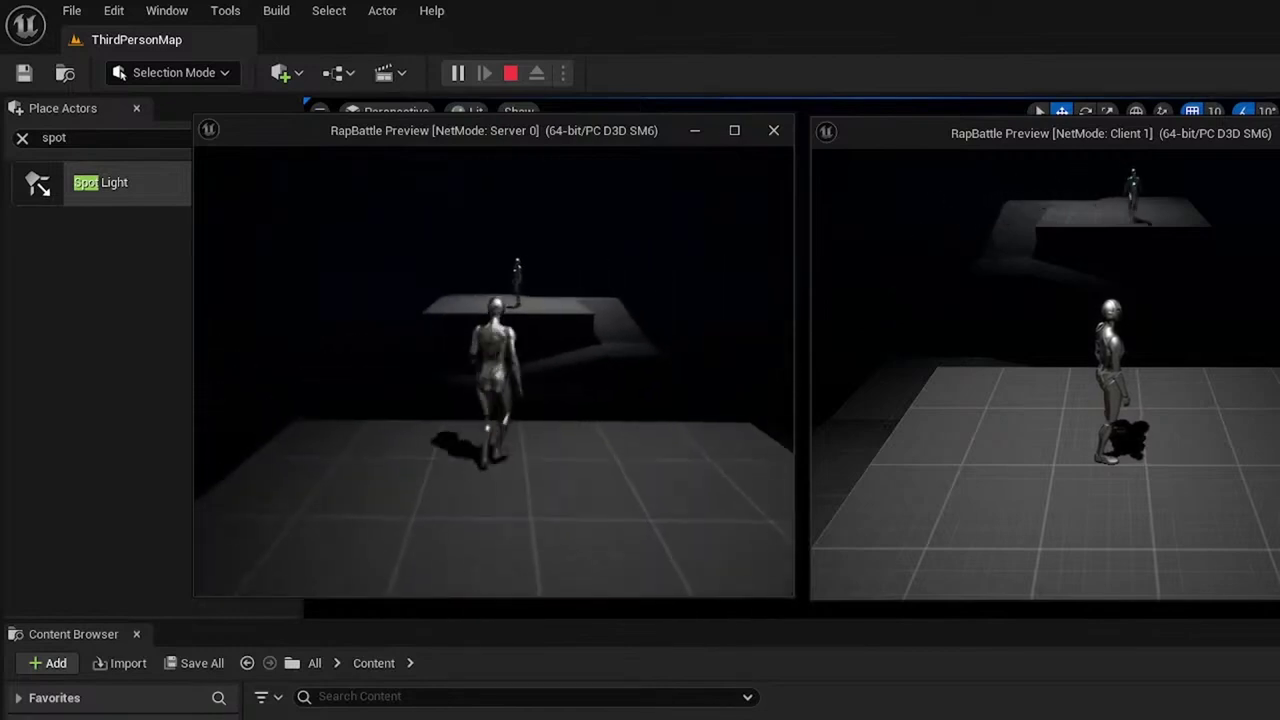
Return control to the Client 1 window and turn its character to face the server player's platform
key("super")
left_click(1110, 376)
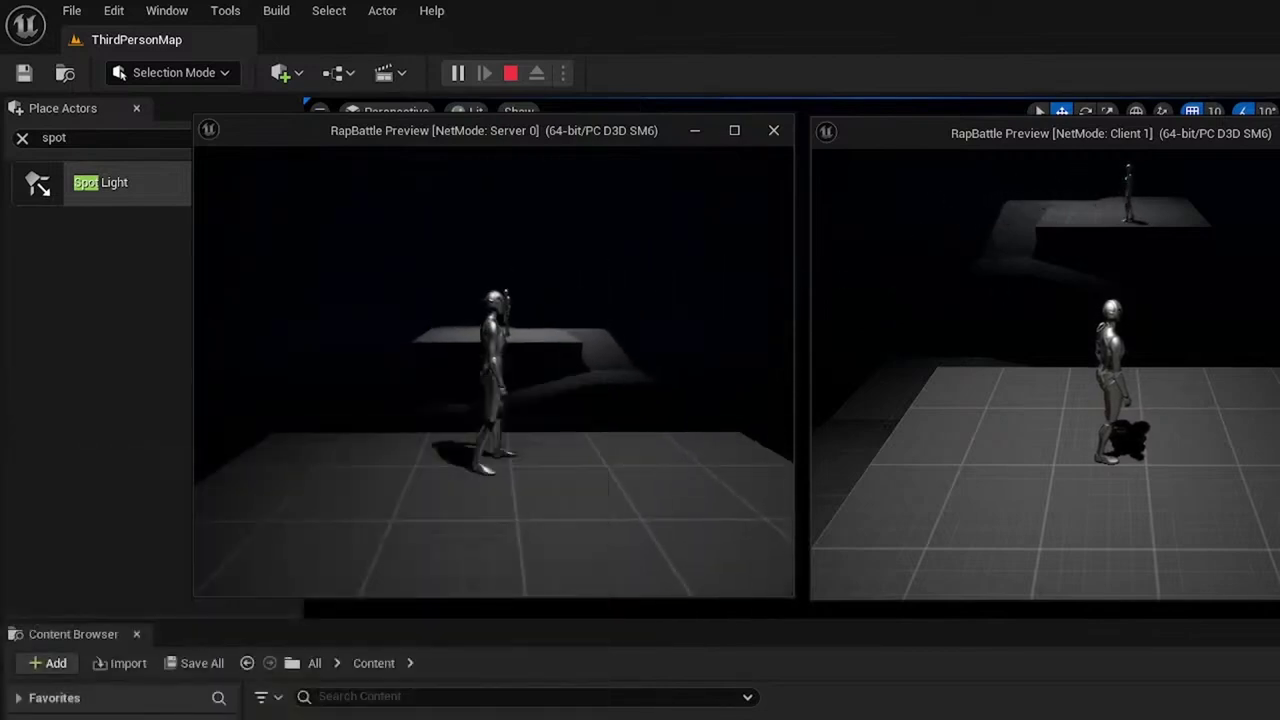
key("d")
key("a")
key("d")
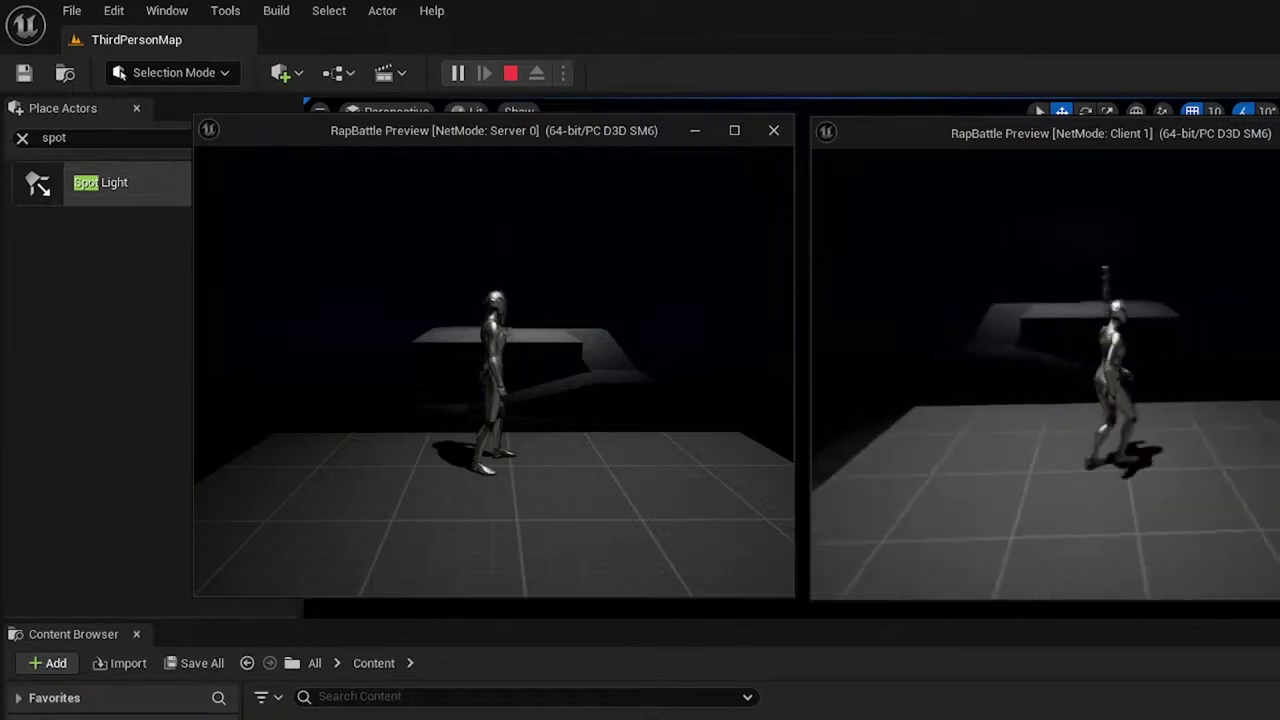
Take control of the Server character again and turn it on its platform to face the client player
key("super")
key("super")
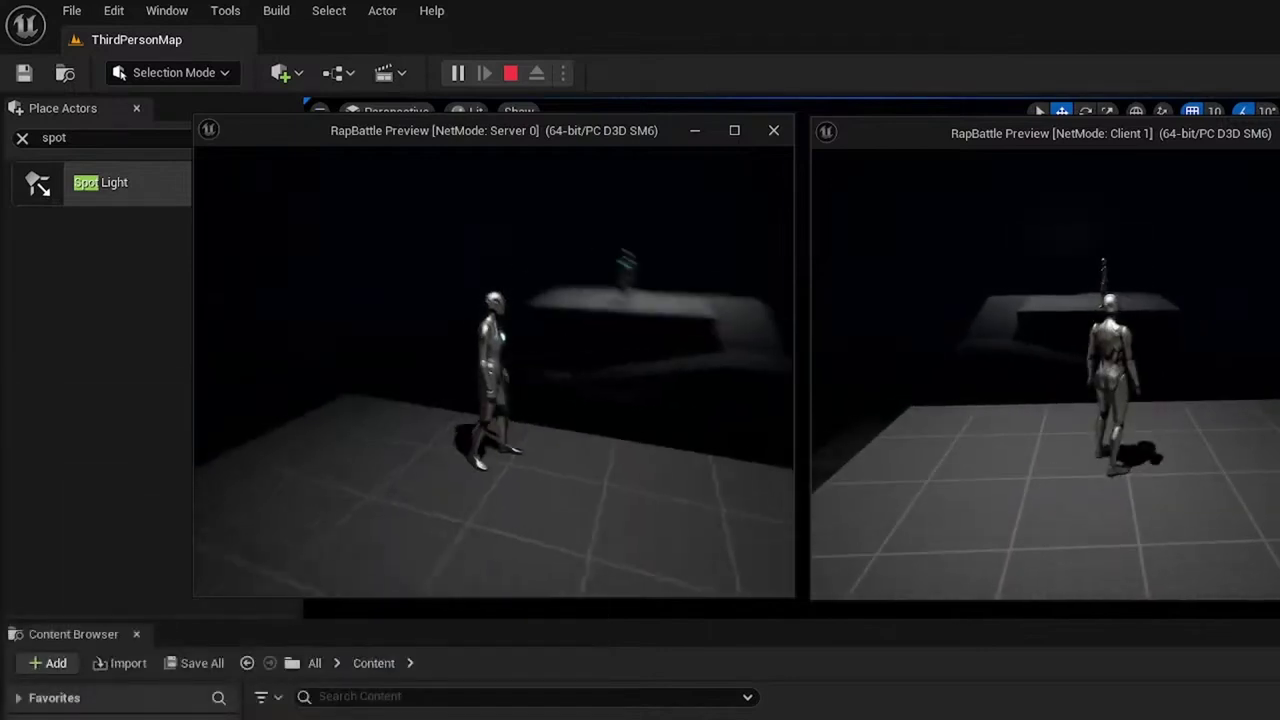
key("d")
key("w")
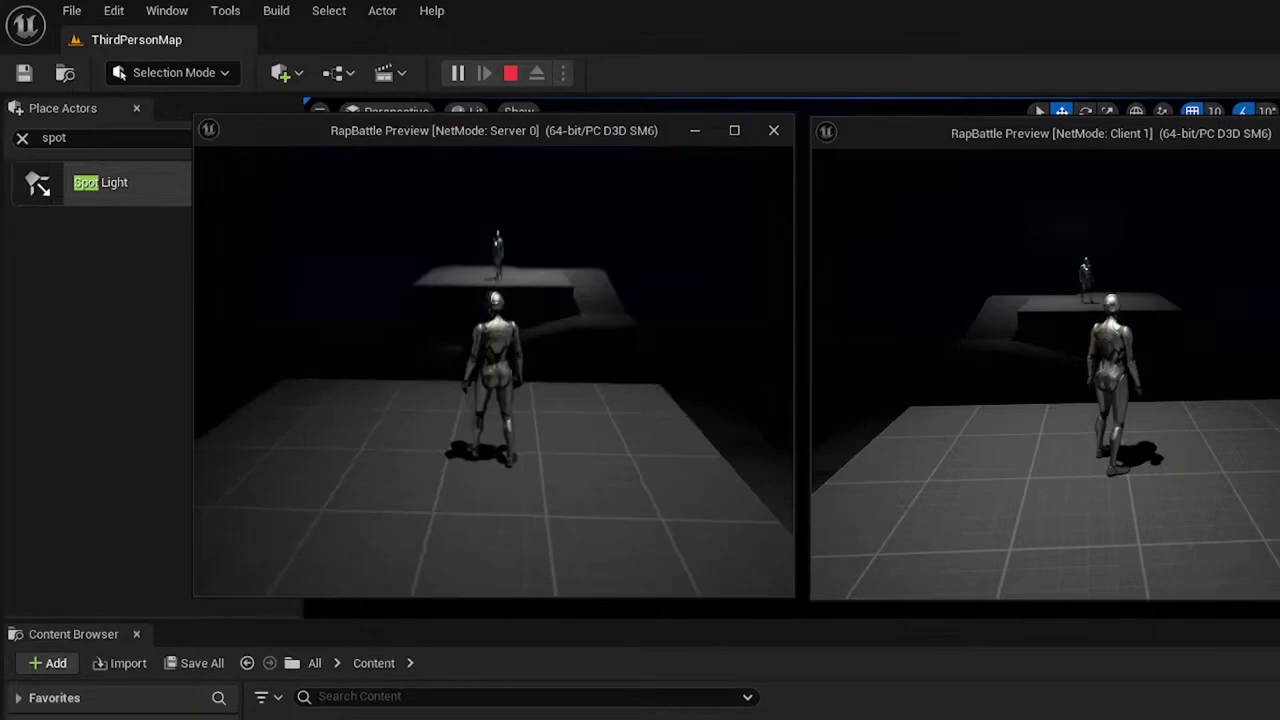
key("w")
key("a")
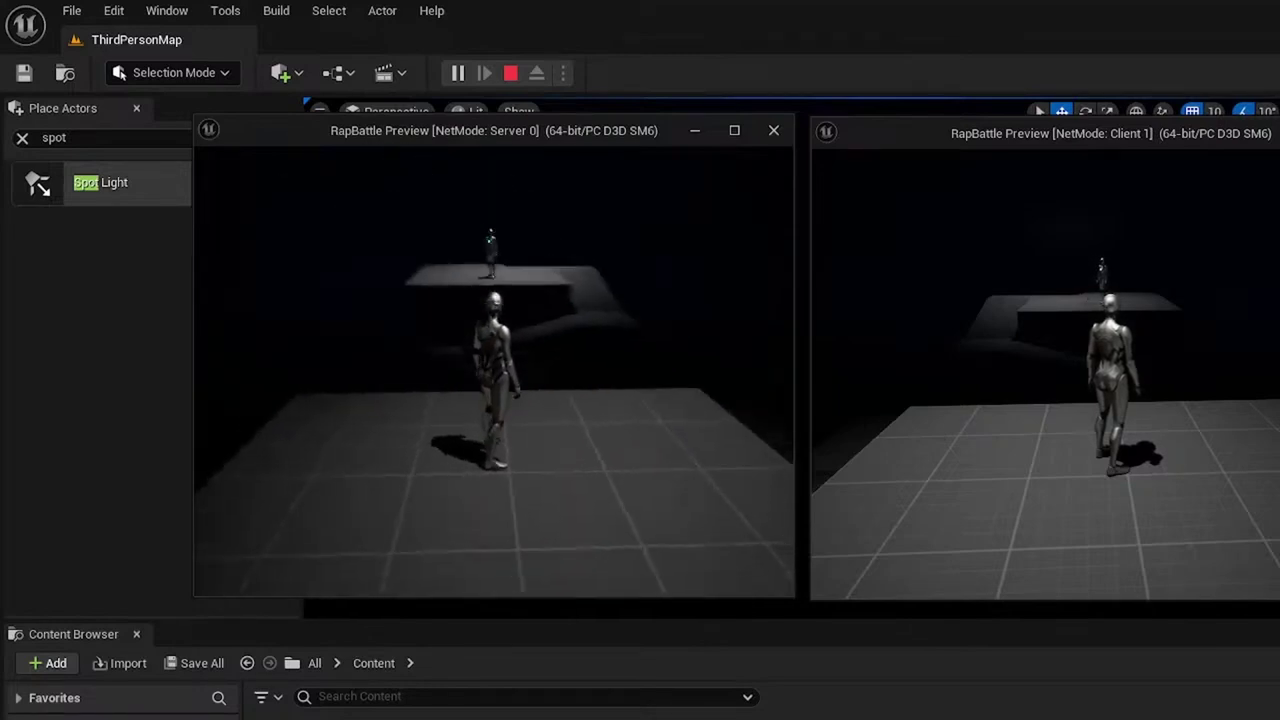
Run and jump the Server character off its platform and around the arena's ramps and spotlit blocks
key("w")
key("space")
key("d")
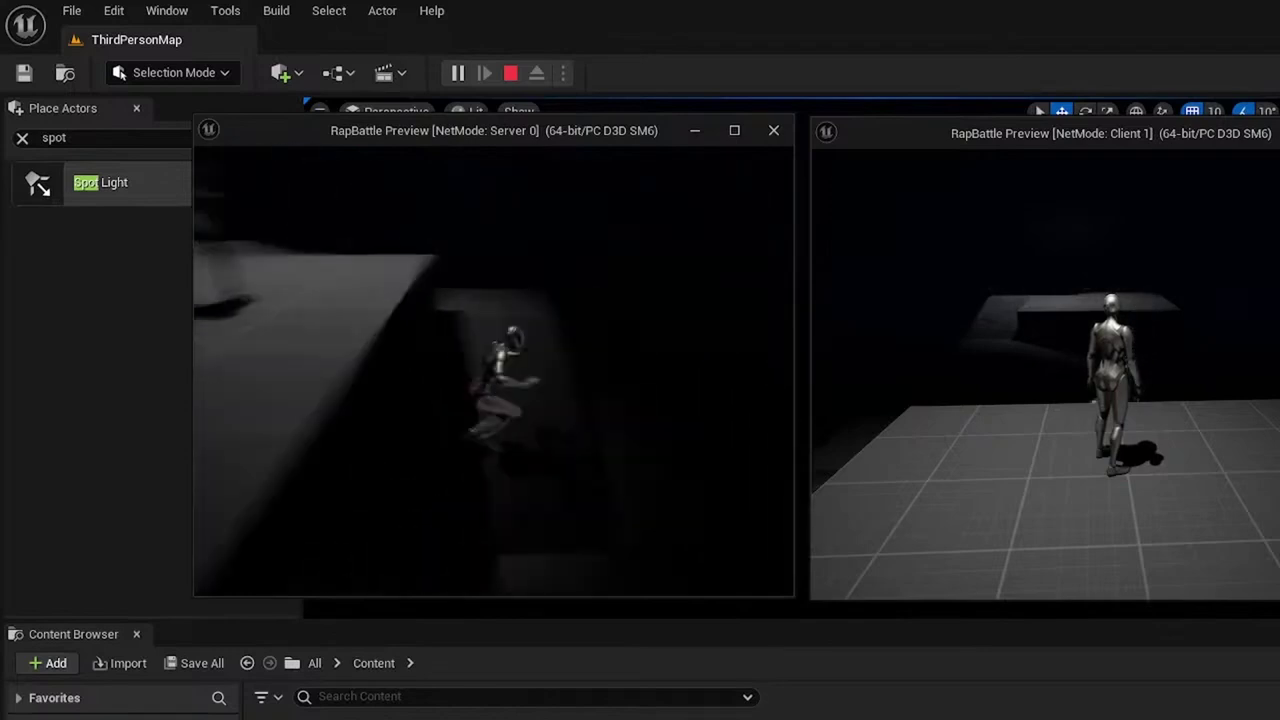
key("w")
key("space")
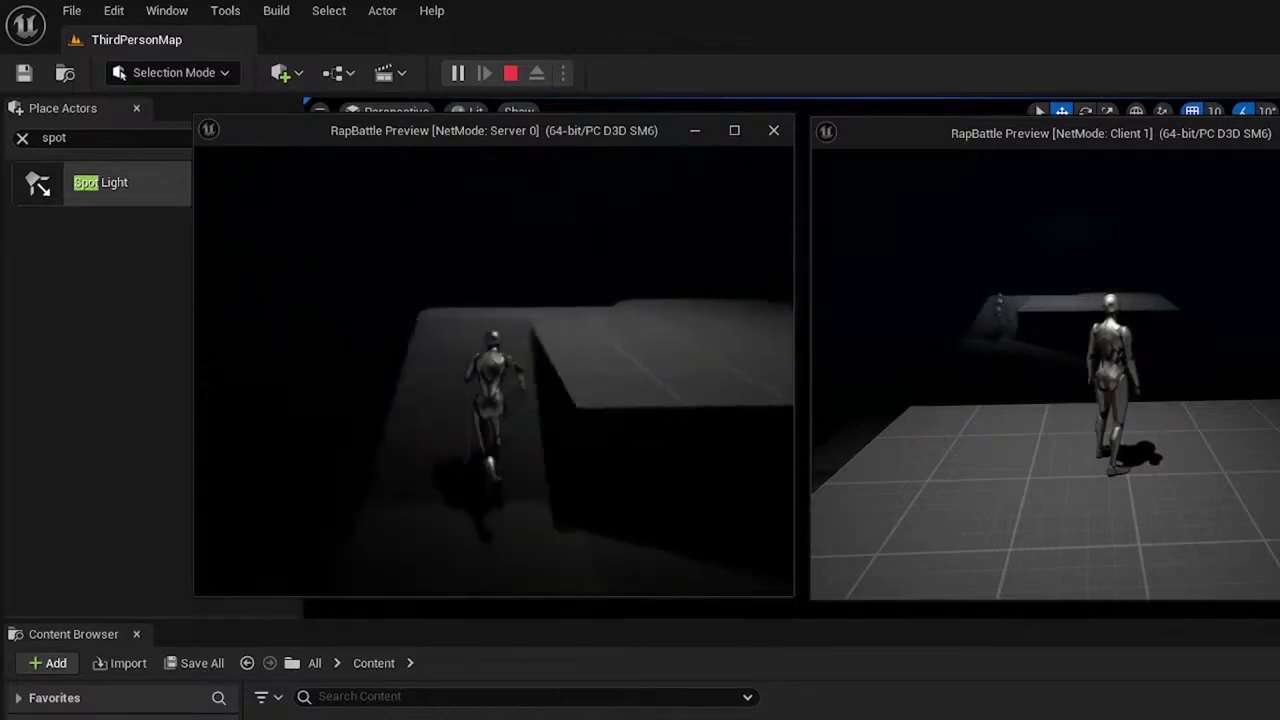
key("w")
key("d")
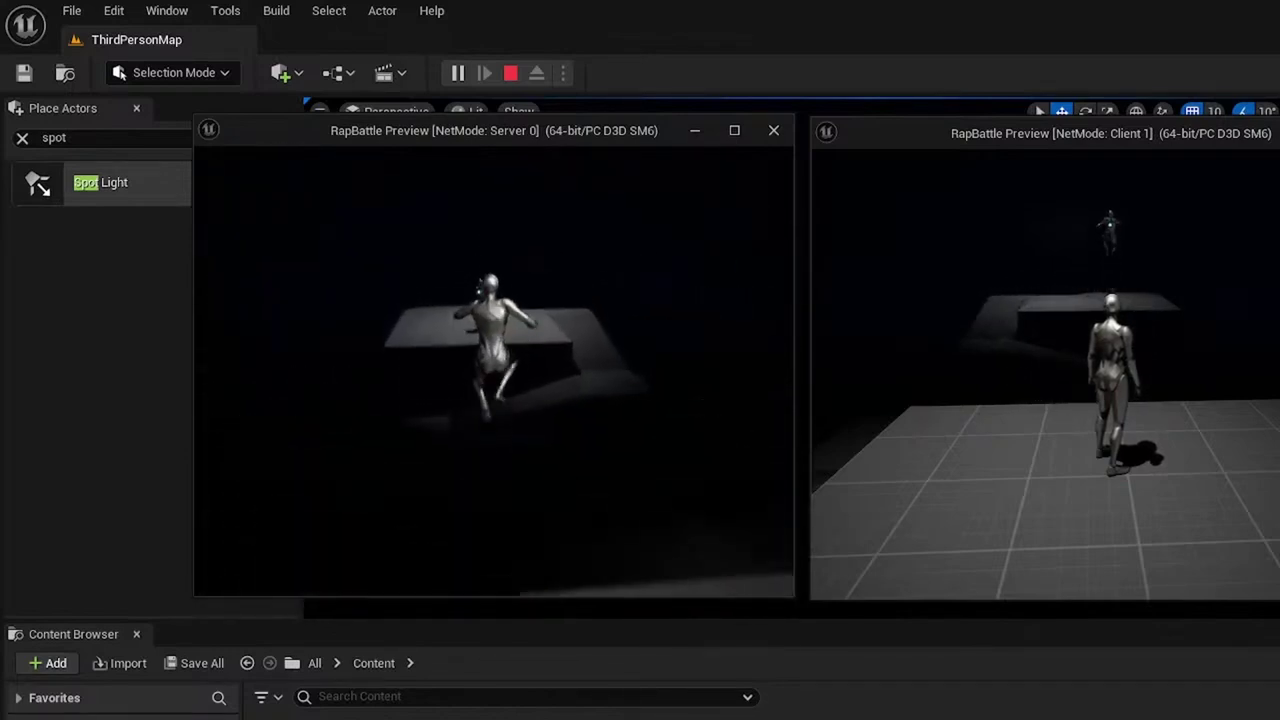
key("w")
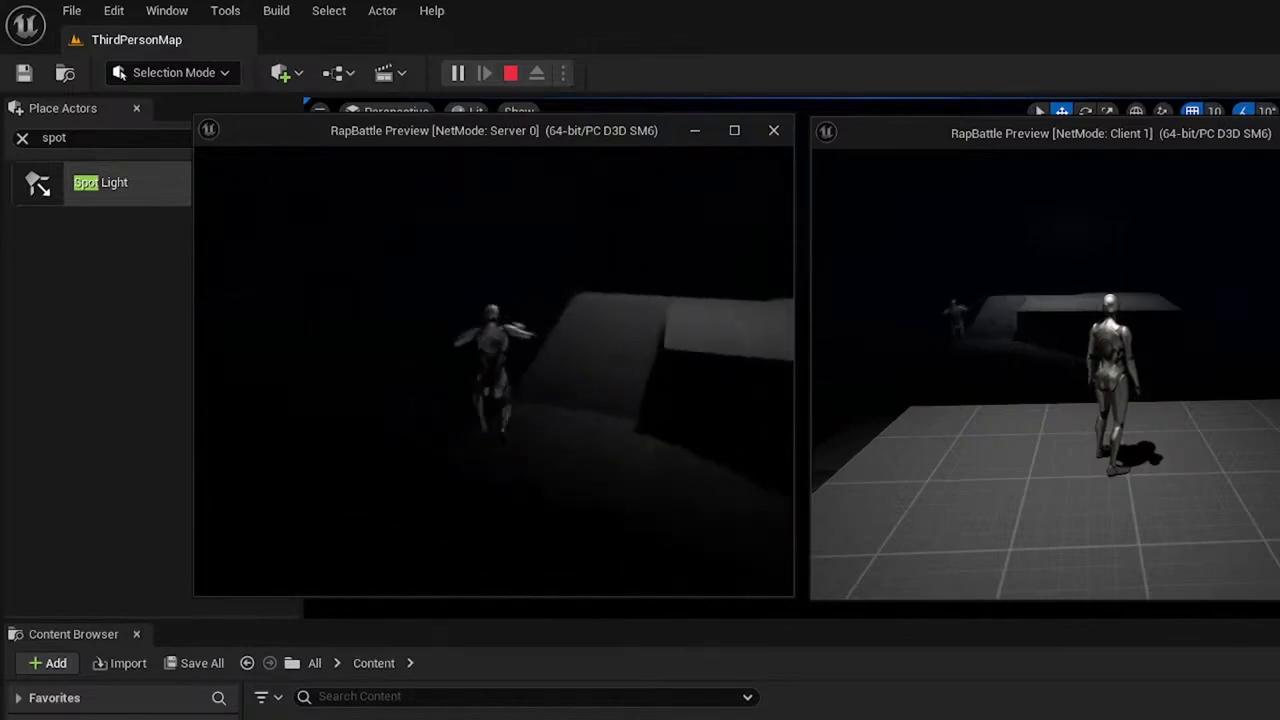